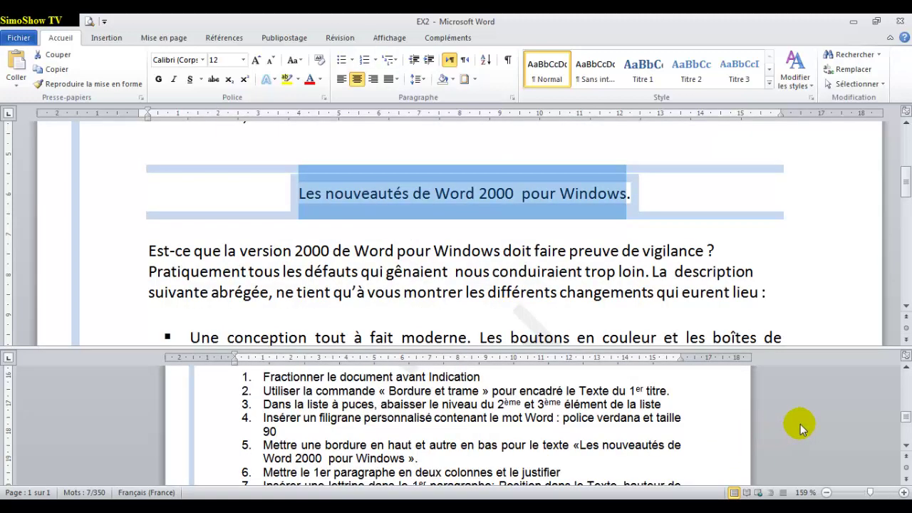
Step: Split the selected first paragraph into two columns
left_click(906, 305)
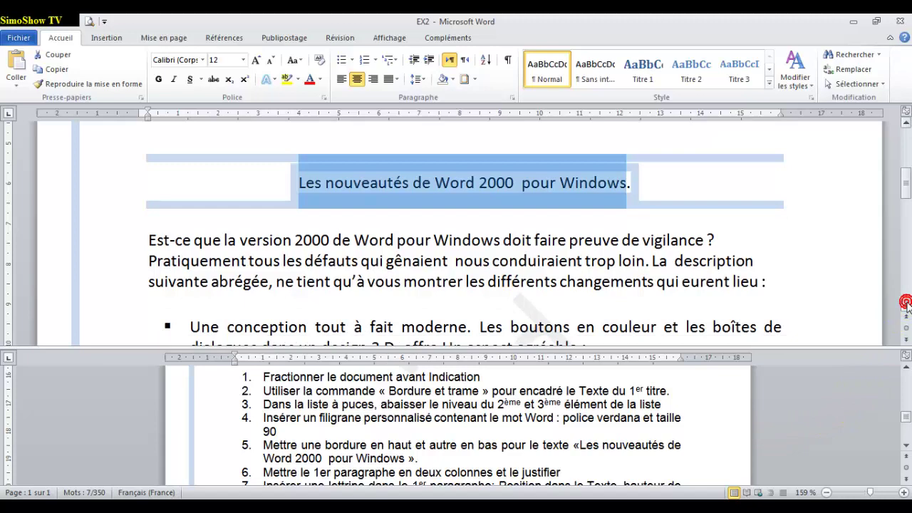
left_click(906, 445)
left_click(906, 445)
left_click(905, 445)
left_click(905, 445)
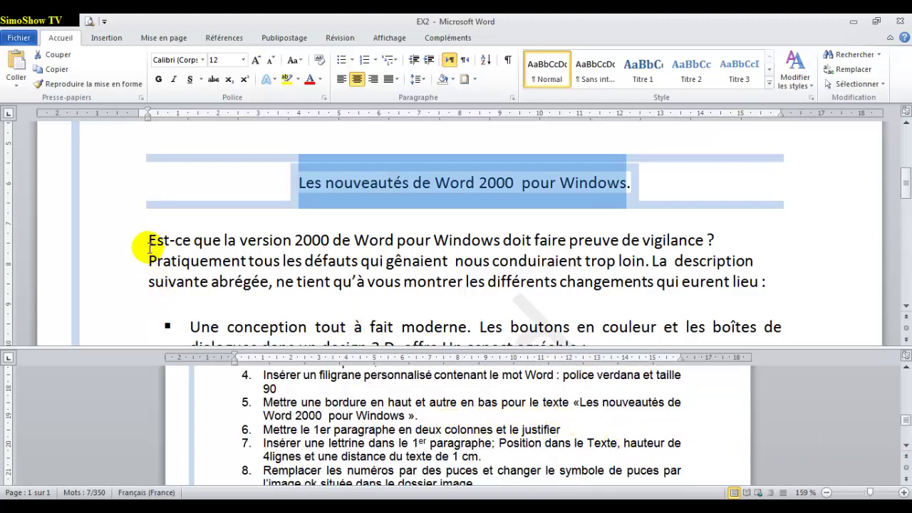
left_click_drag(149, 240, 766, 282)
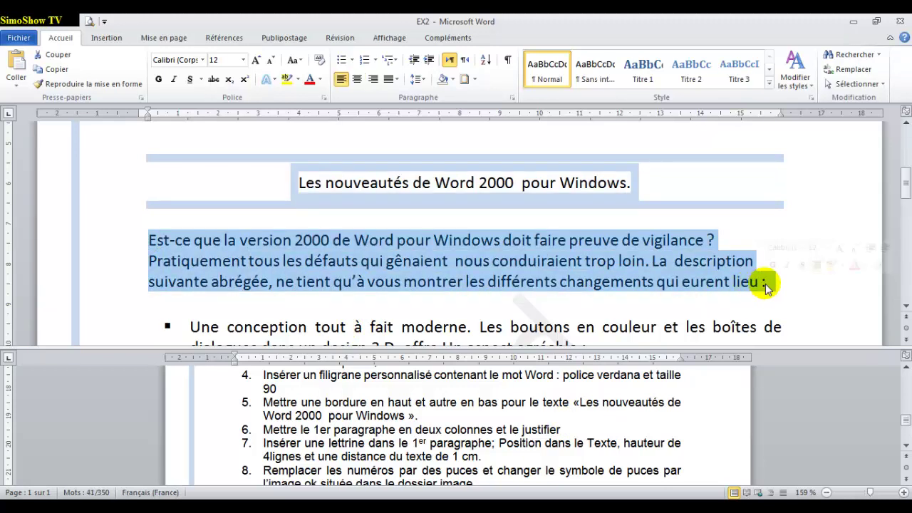
left_click(172, 43)
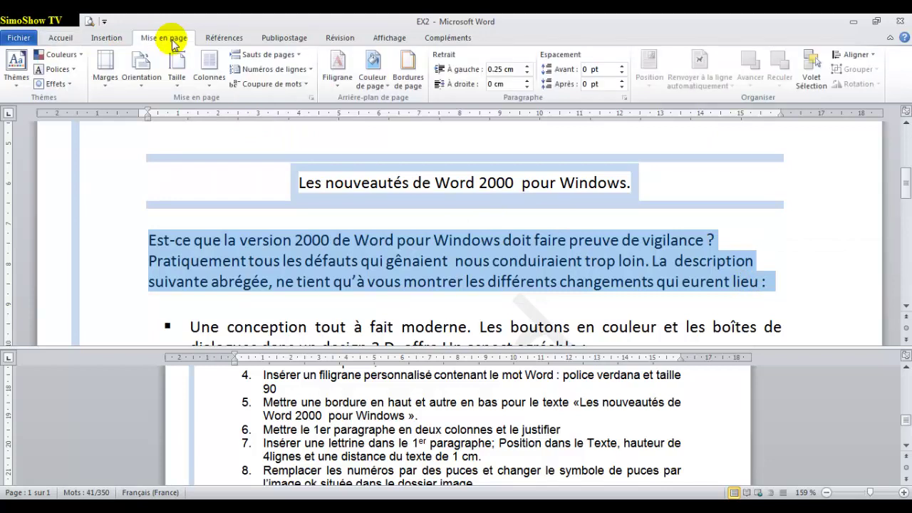
left_click(208, 84)
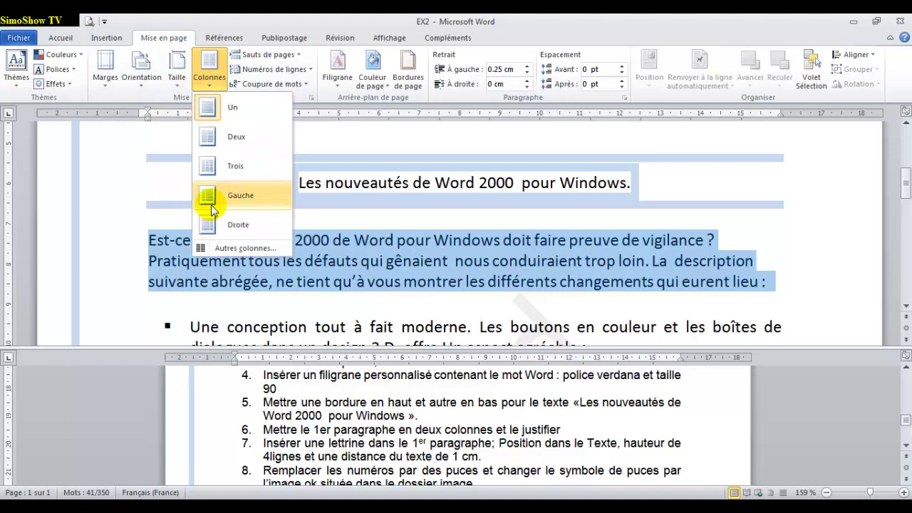
left_click(212, 135)
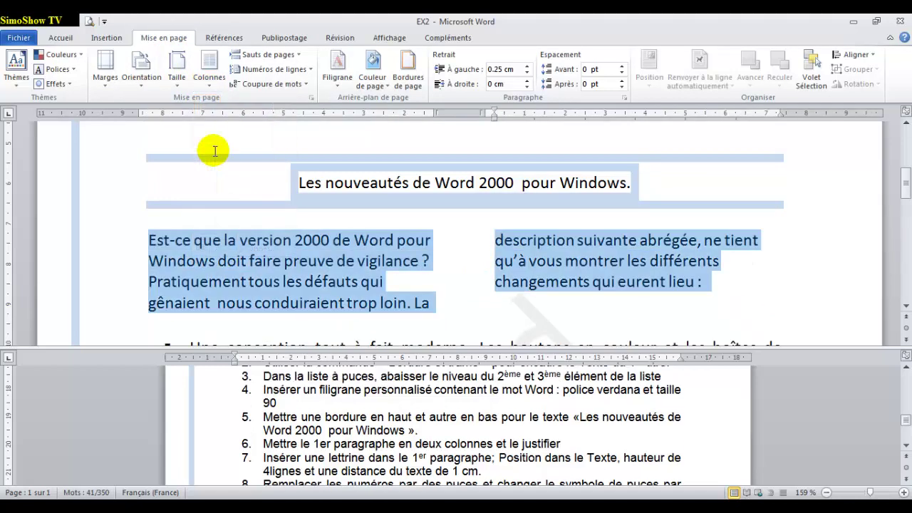
Step: Justify the two-column paragraph text
left_click(62, 40)
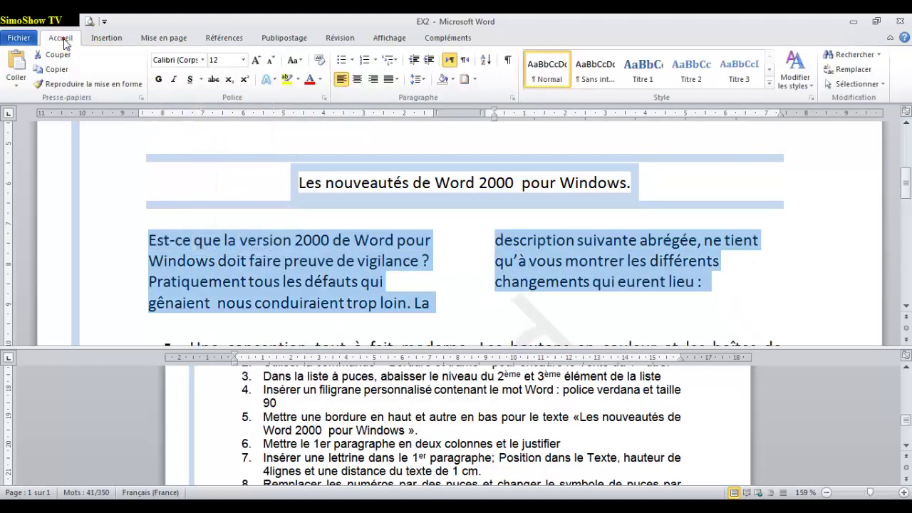
left_click(393, 80)
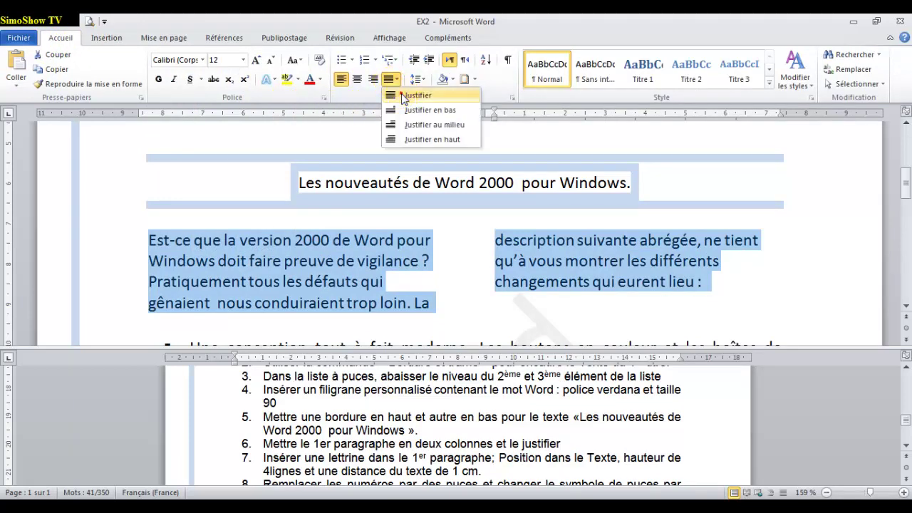
left_click(403, 97)
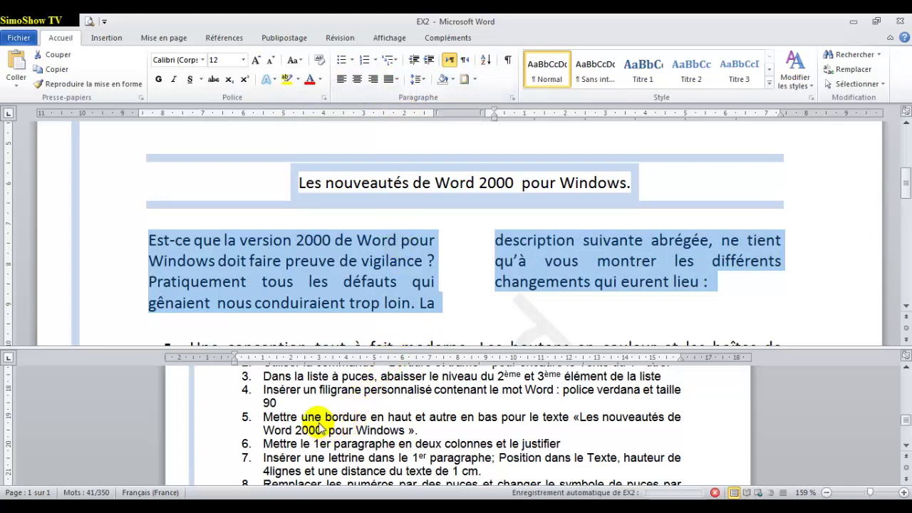
left_click(292, 446)
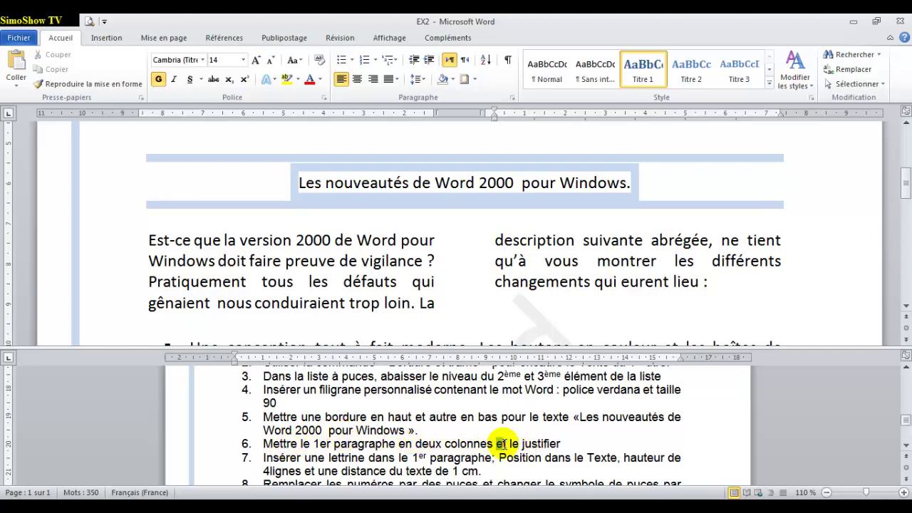
double_click(501, 443)
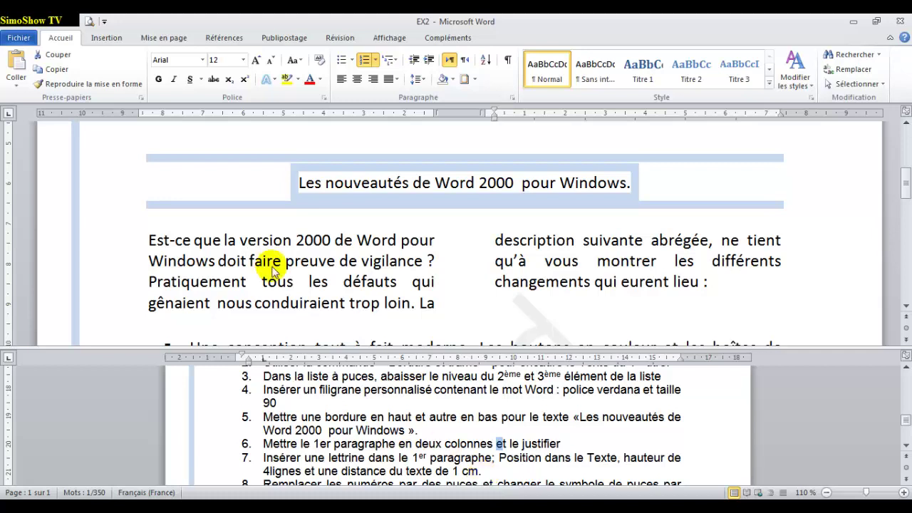
triple_click(150, 242)
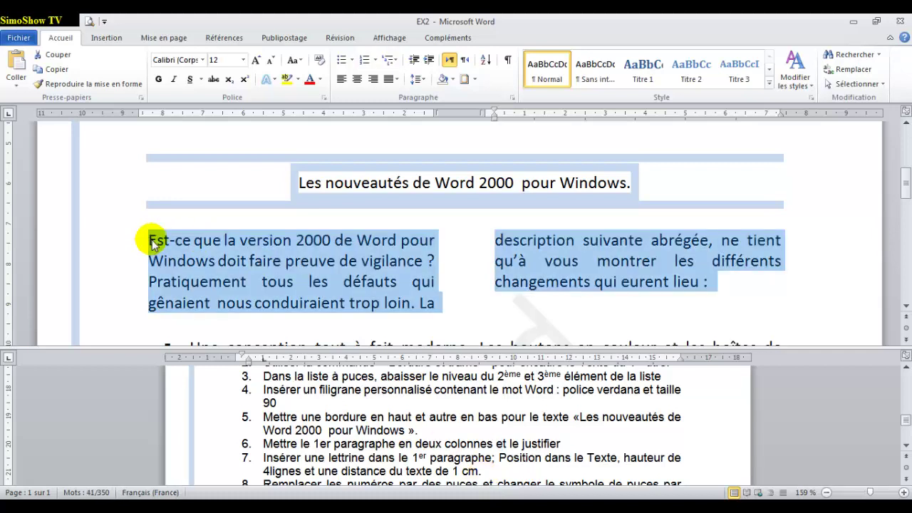
left_click(149, 240)
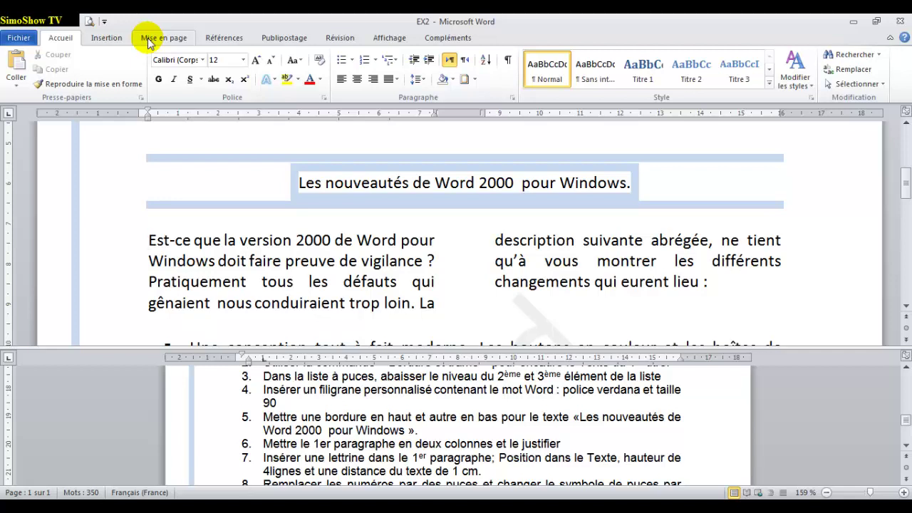
left_click(154, 39)
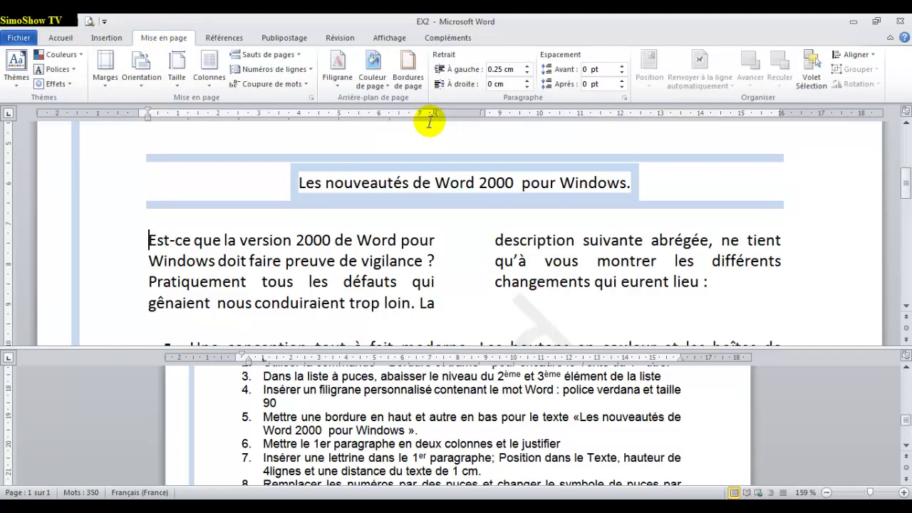
Step: Add an in-text drop cap to the first paragraph, height 4 lines, 1 cm from text
left_click(104, 38)
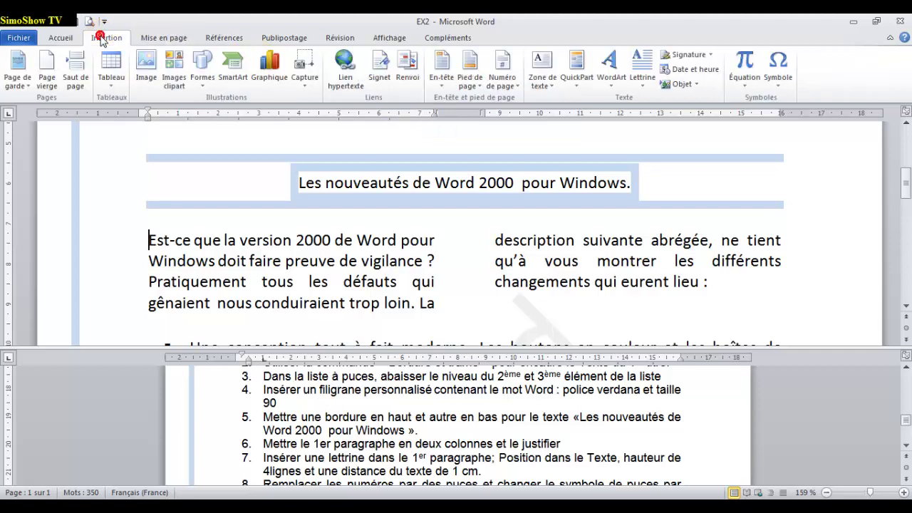
left_click(644, 91)
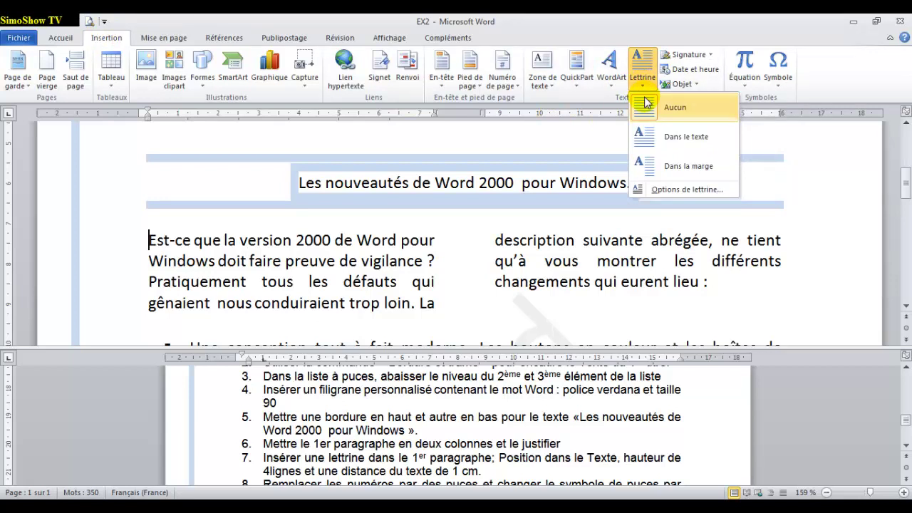
left_click(654, 190)
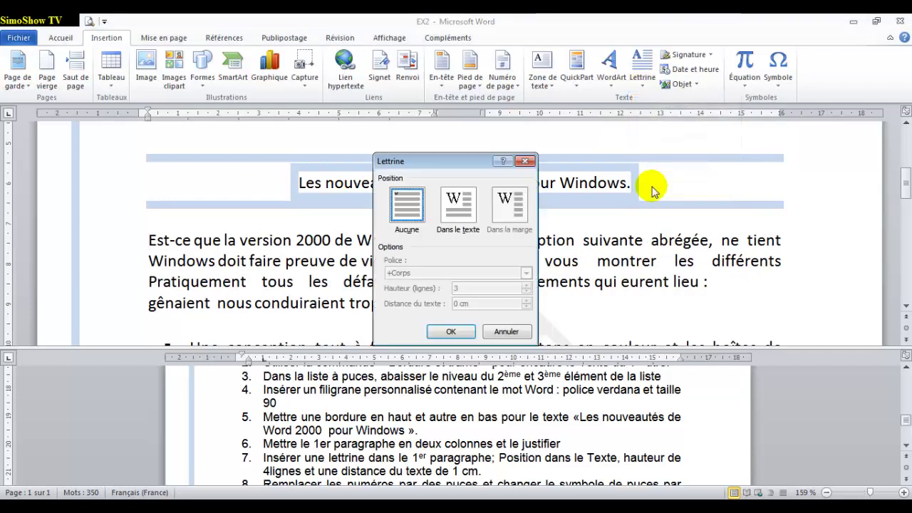
left_click(456, 205)
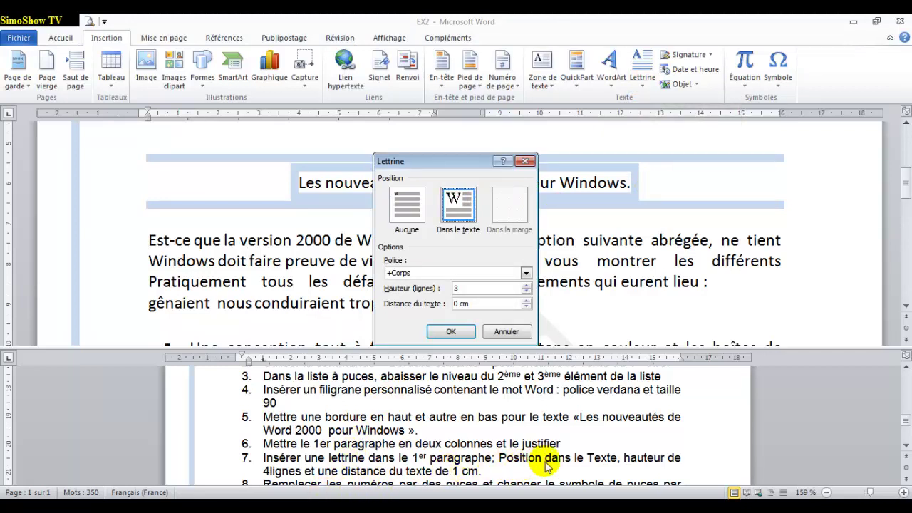
double_click(463, 286)
type("4")
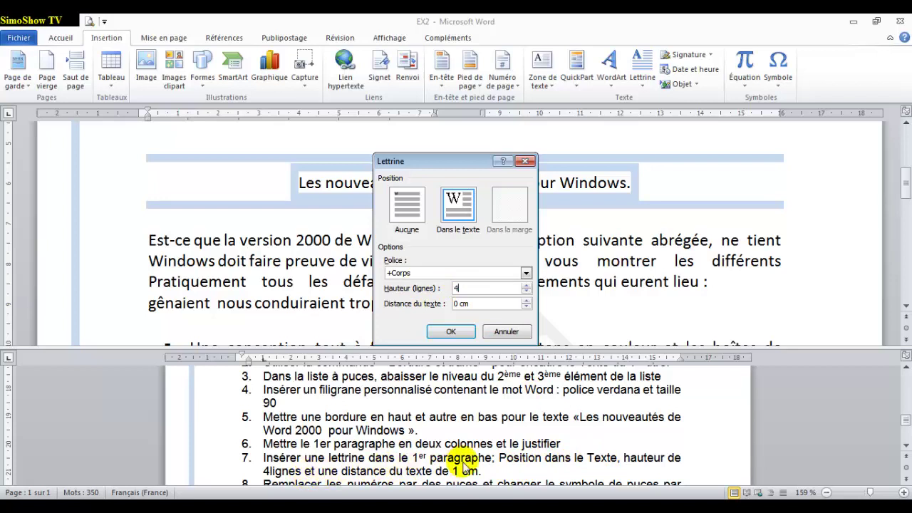
double_click(459, 302)
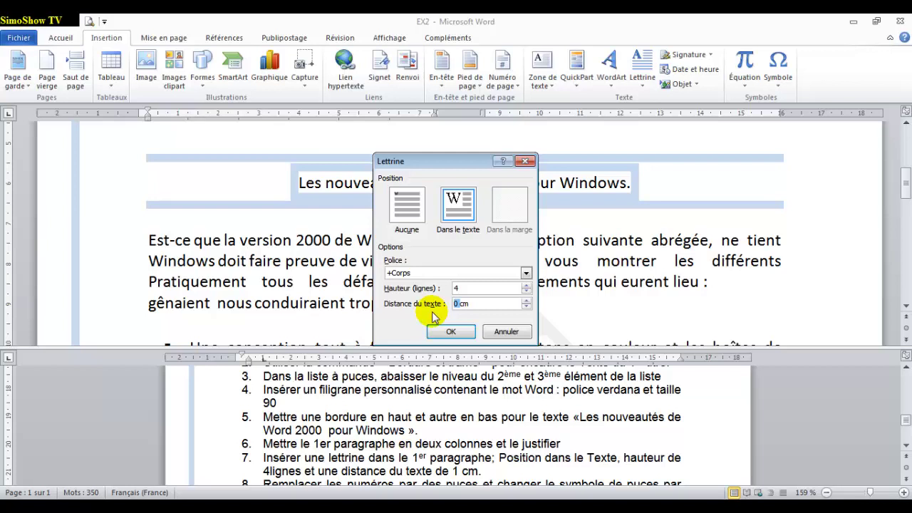
type("1")
left_click(454, 332)
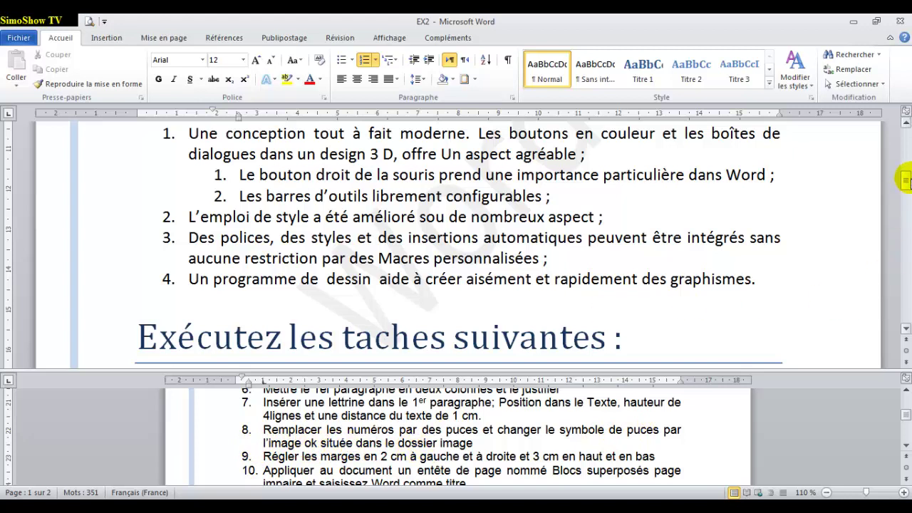
Step: Turn the numbered list items, including both sub-items, into bullet points
left_click_drag(904, 181, 903, 176)
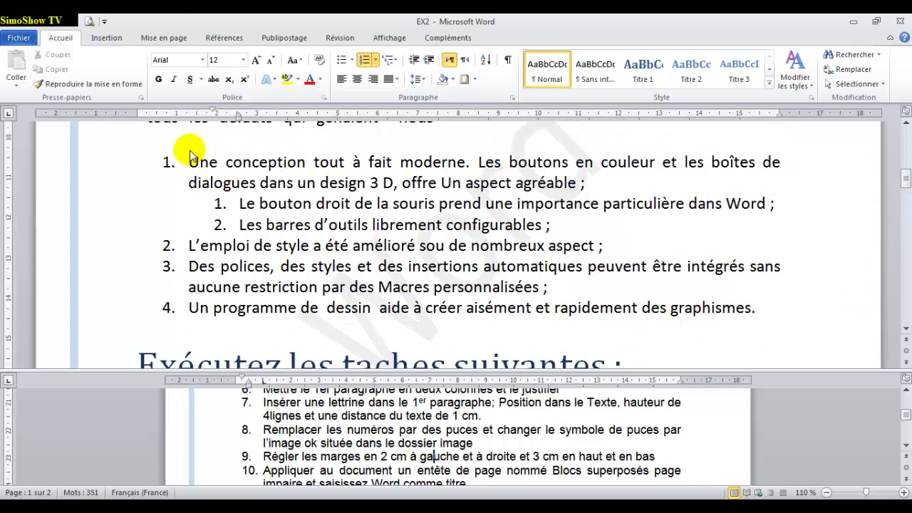
left_click(181, 157)
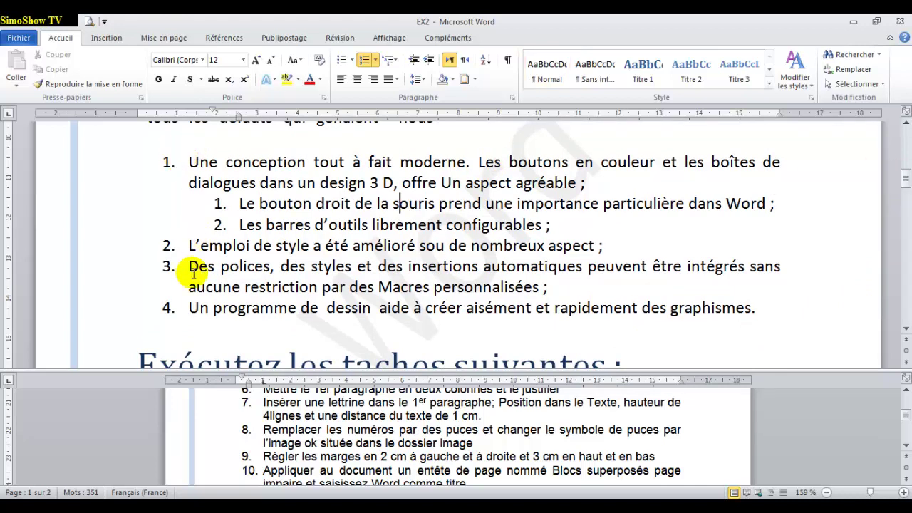
left_click(183, 169)
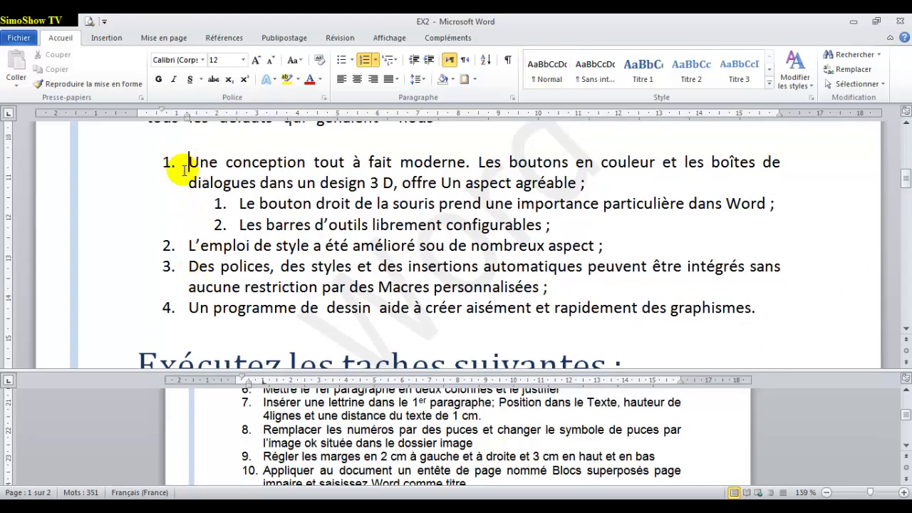
left_click(342, 62)
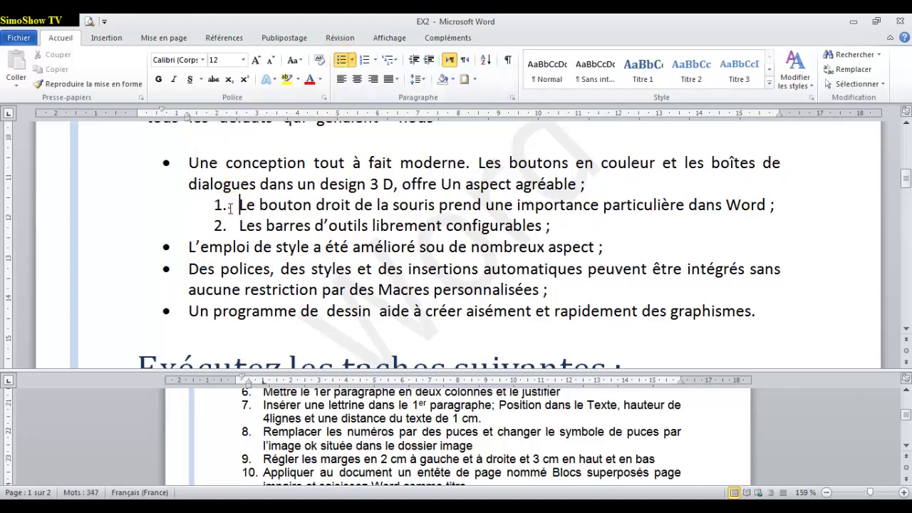
left_click_drag(239, 205, 230, 224)
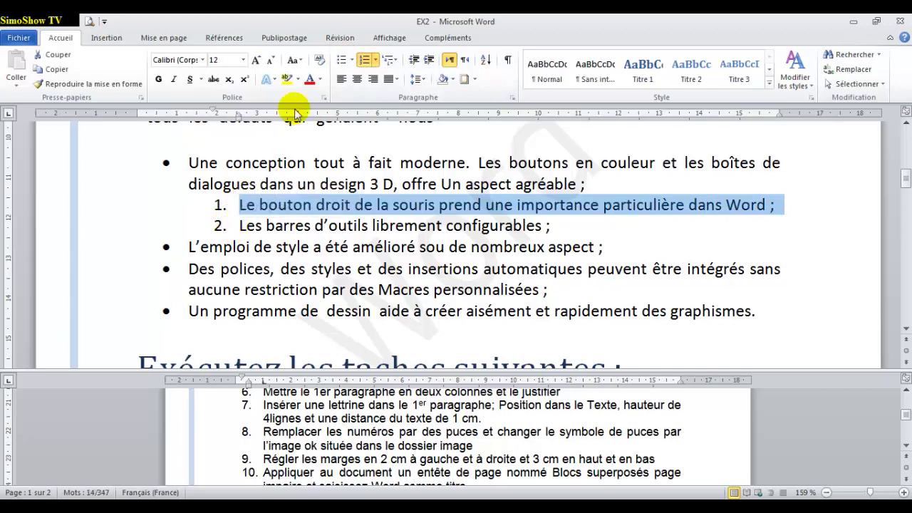
left_click(342, 60)
left_click(235, 227)
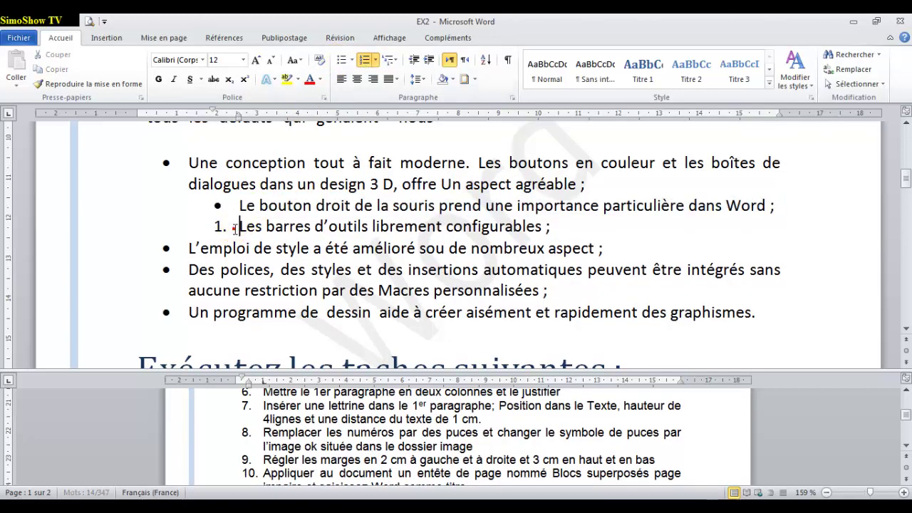
left_click(344, 61)
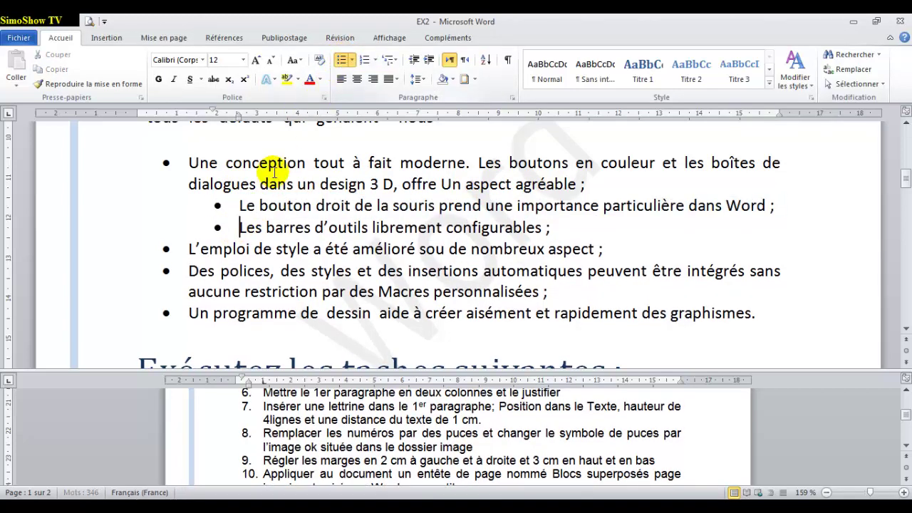
Step: Decrease the two sub-items' indent twice so they sit at main bullet level
left_click_drag(240, 206, 244, 226)
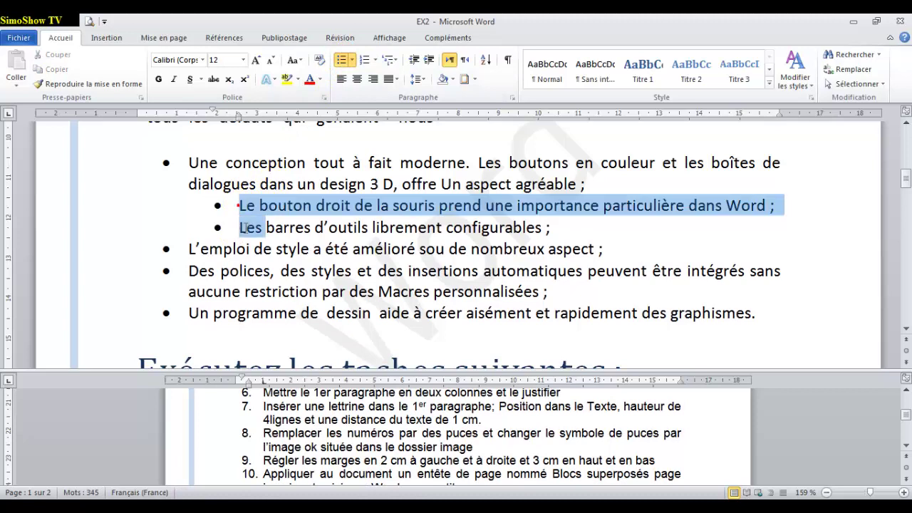
left_click(414, 61)
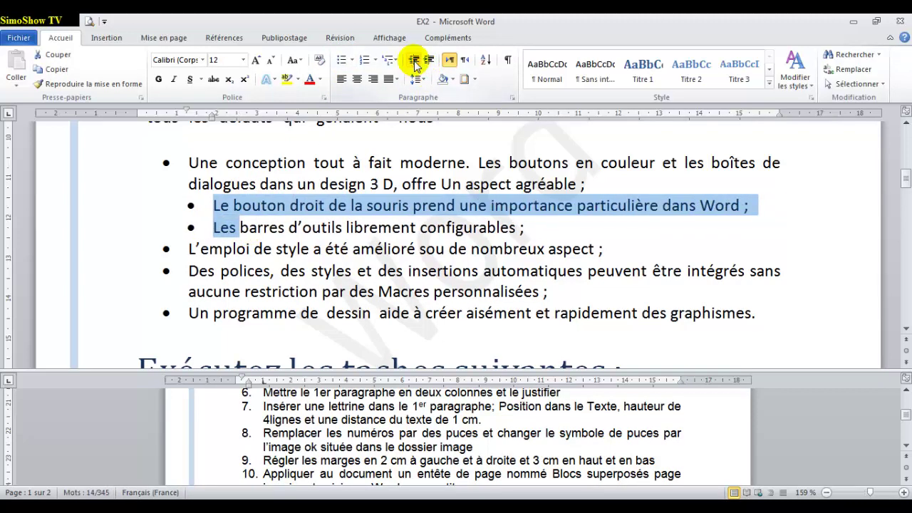
left_click(414, 61)
left_click(319, 184)
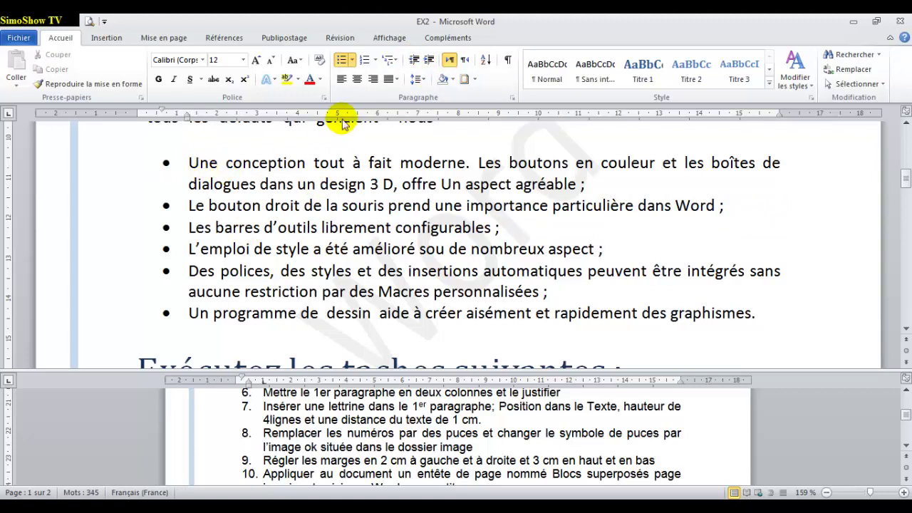
Step: Define a picture bullet from the imported Manchots sample image and apply it to the list
left_click(351, 64)
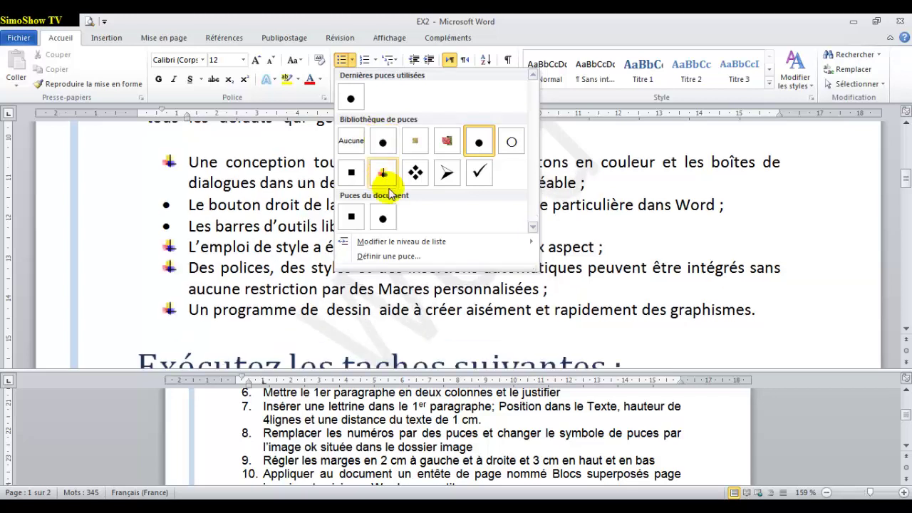
mouse_move(378, 242)
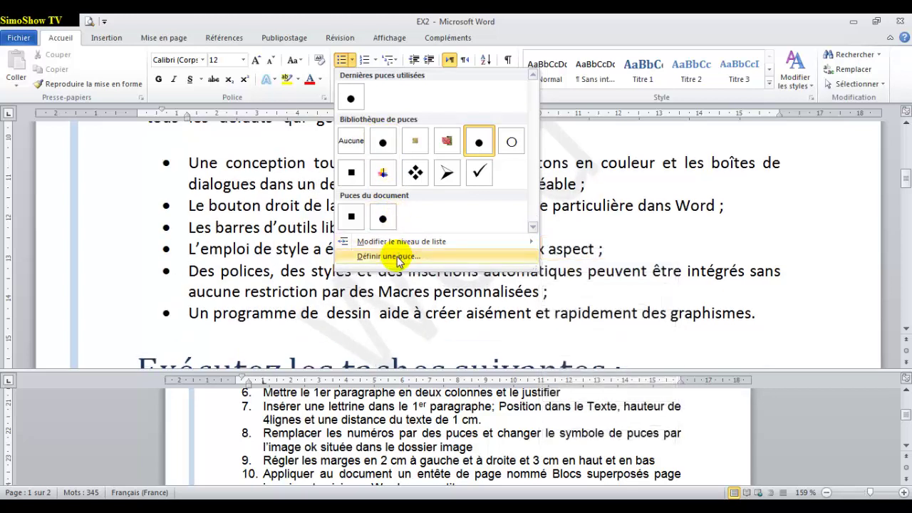
left_click(398, 258)
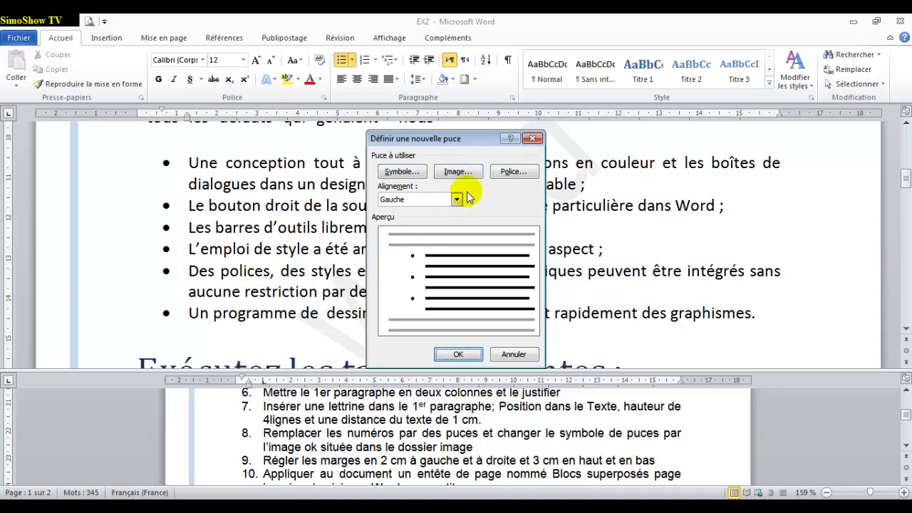
left_click(452, 171)
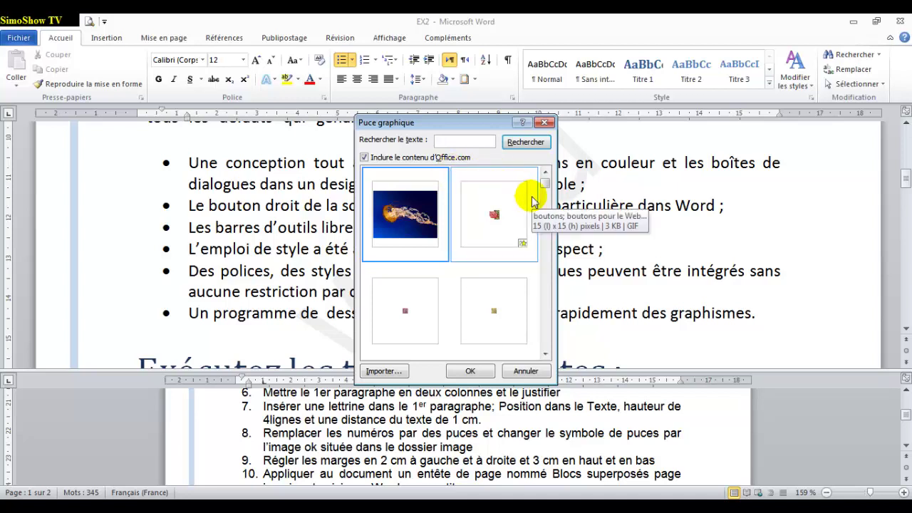
left_click(381, 371)
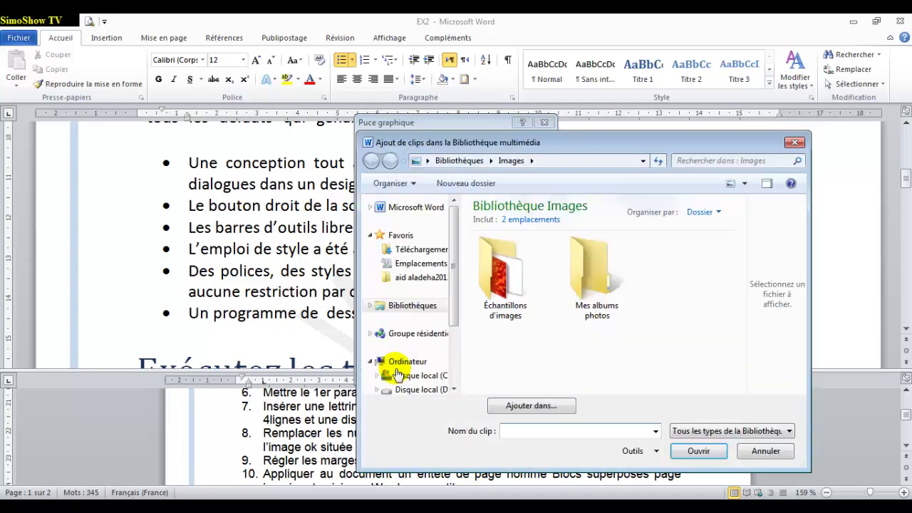
double_click(502, 283)
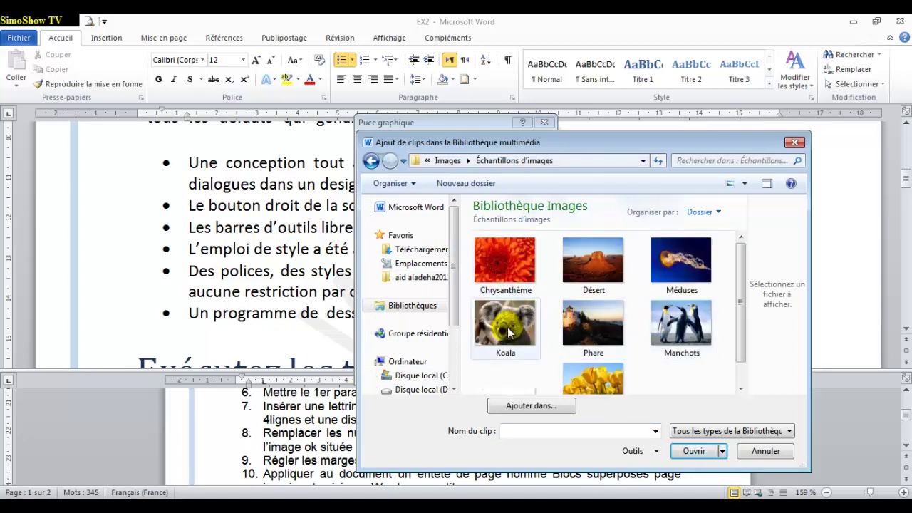
left_click(677, 319)
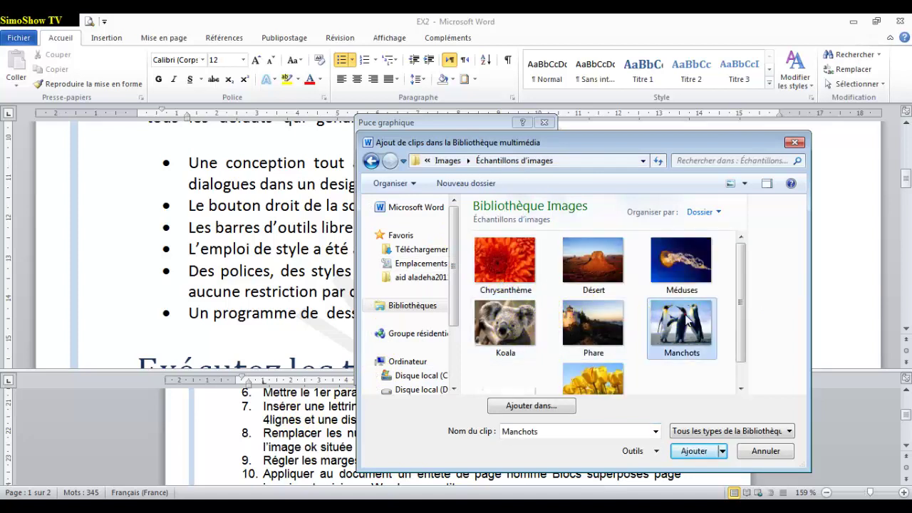
left_click(697, 451)
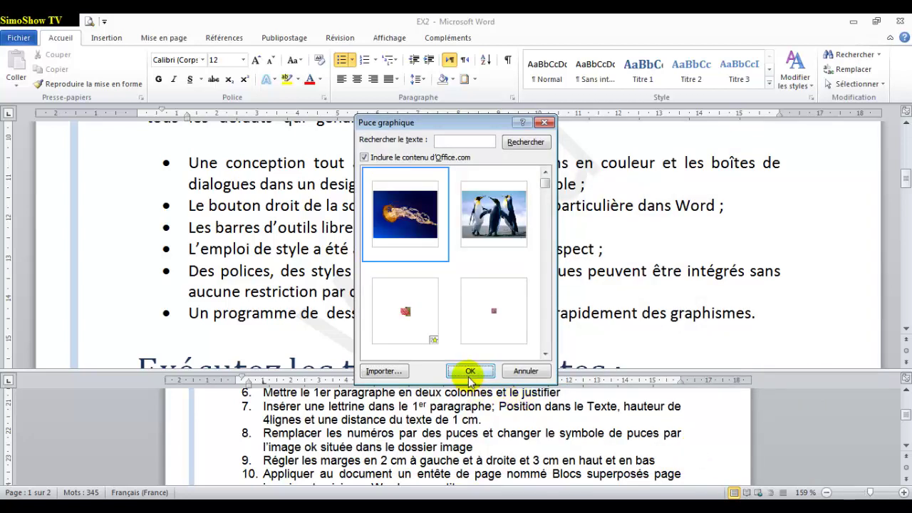
left_click(470, 373)
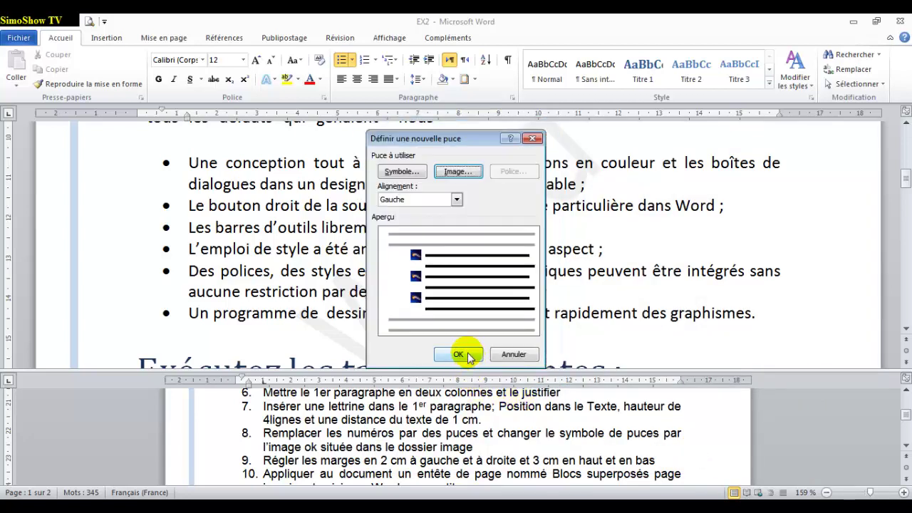
left_click(467, 355)
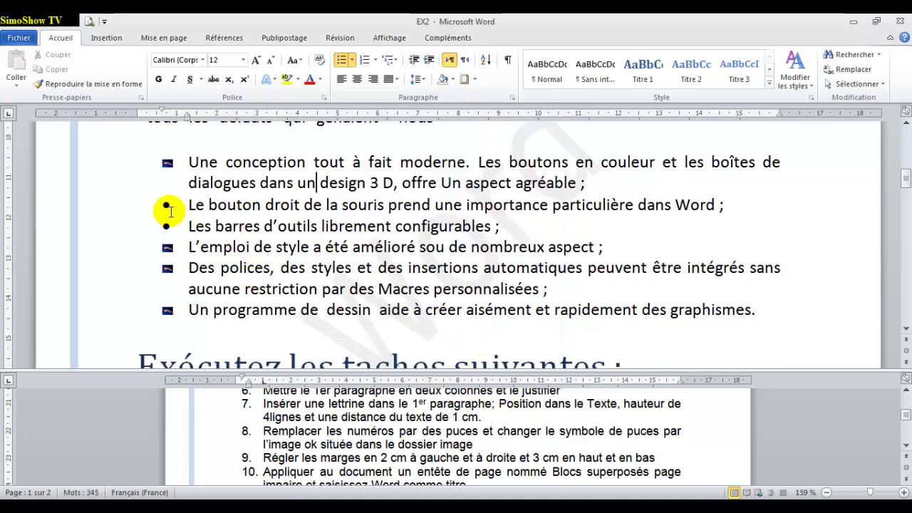
Step: Give the Le bouton and Les barres d'outils items the picture bullet too
left_click(166, 206)
left_click(184, 226)
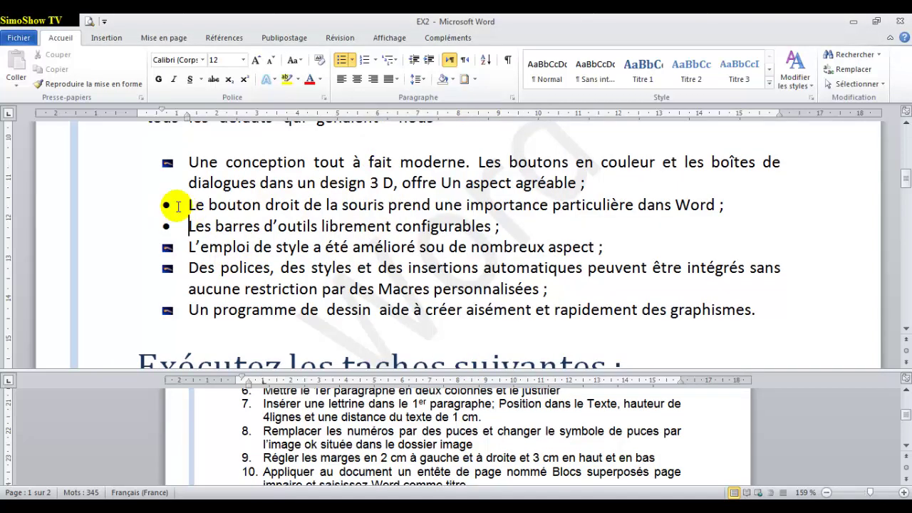
left_click(177, 205)
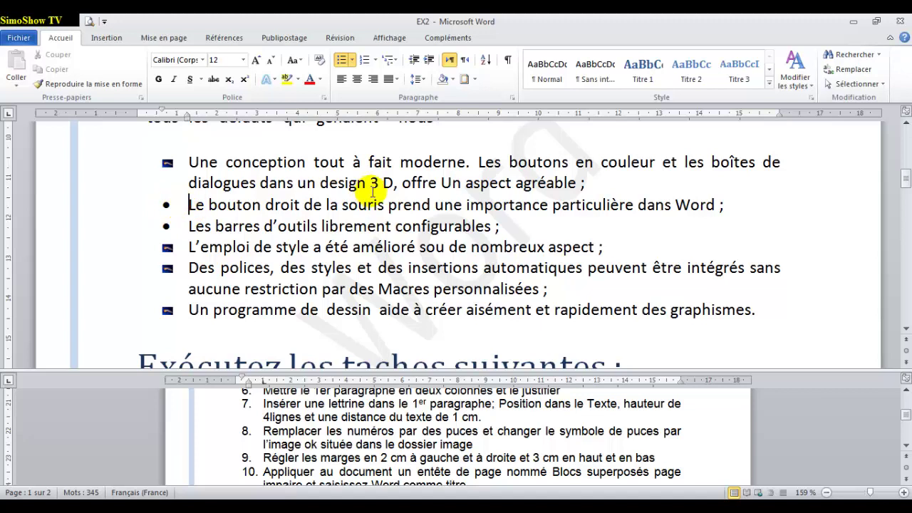
left_click(165, 205)
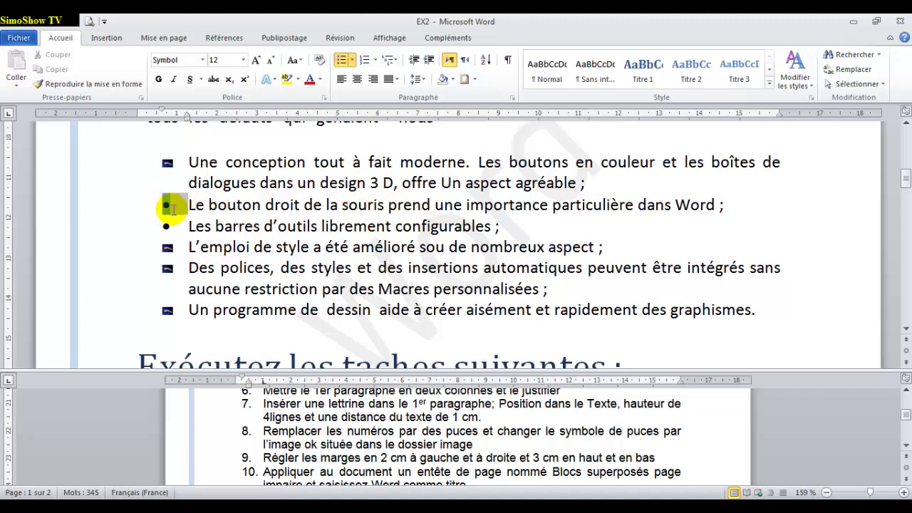
left_click(354, 62)
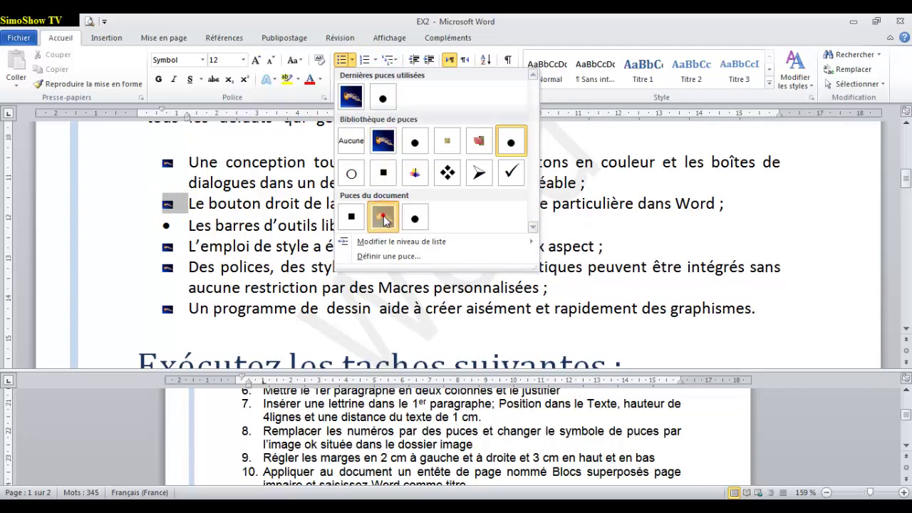
left_click(383, 219)
left_click(188, 226)
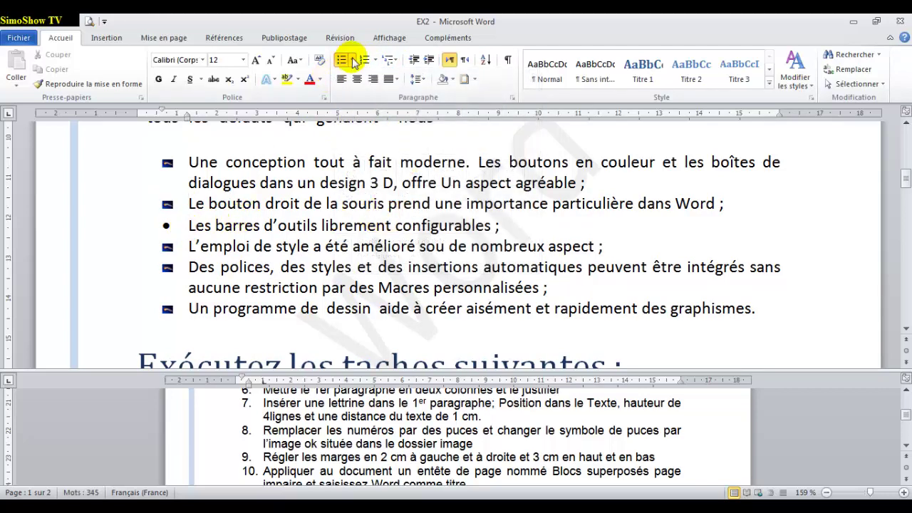
left_click(352, 60)
left_click(382, 213)
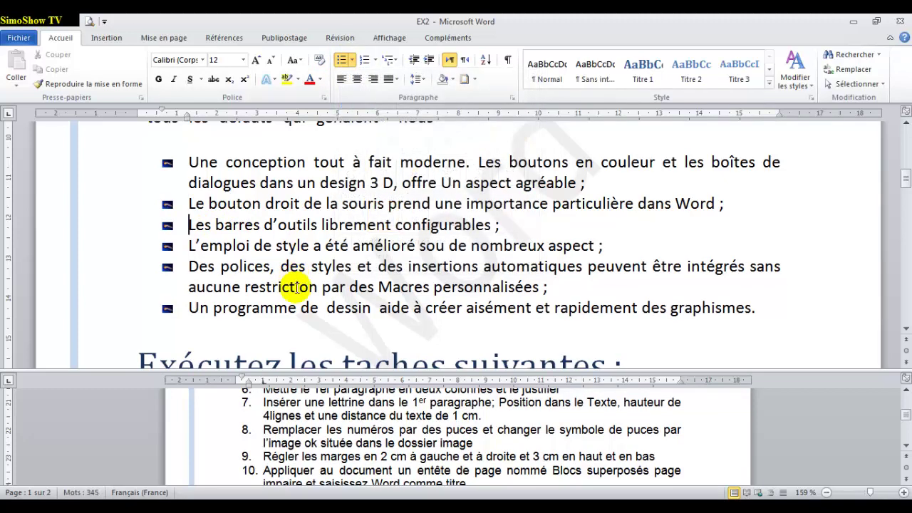
left_click(193, 232)
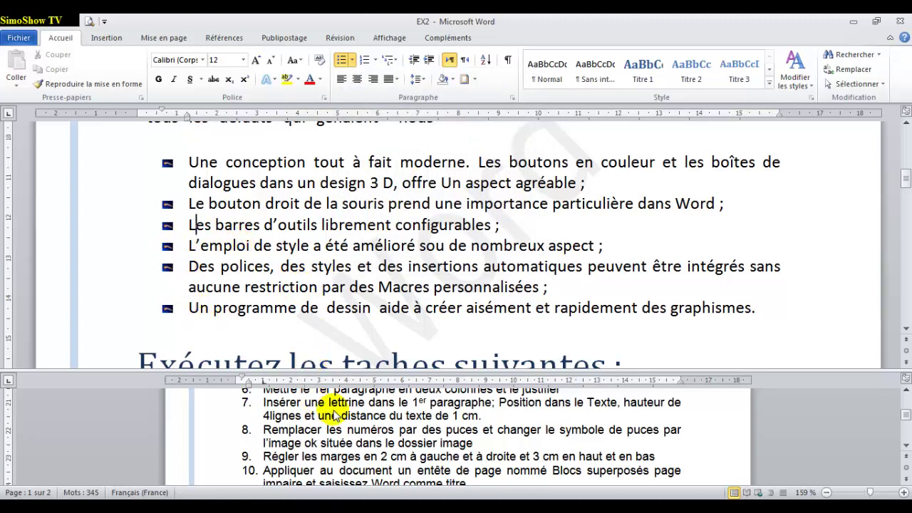
left_click(264, 458)
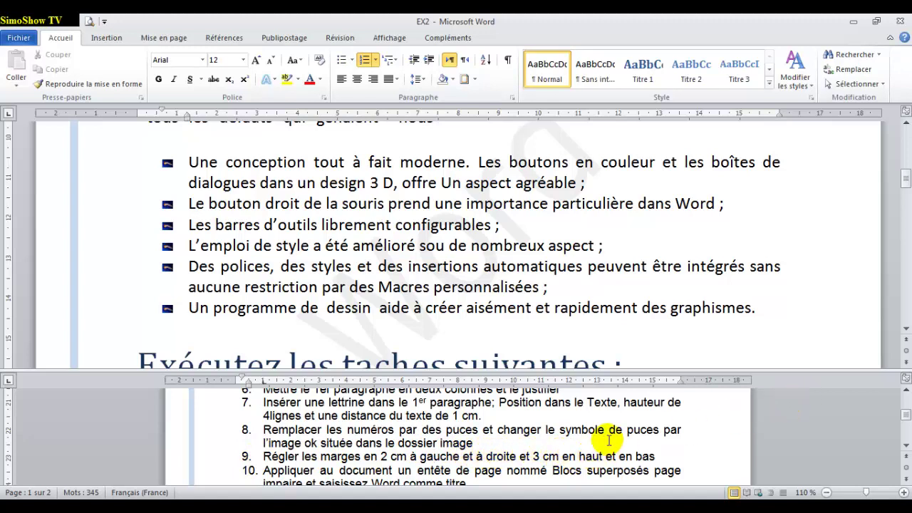
left_click(609, 440)
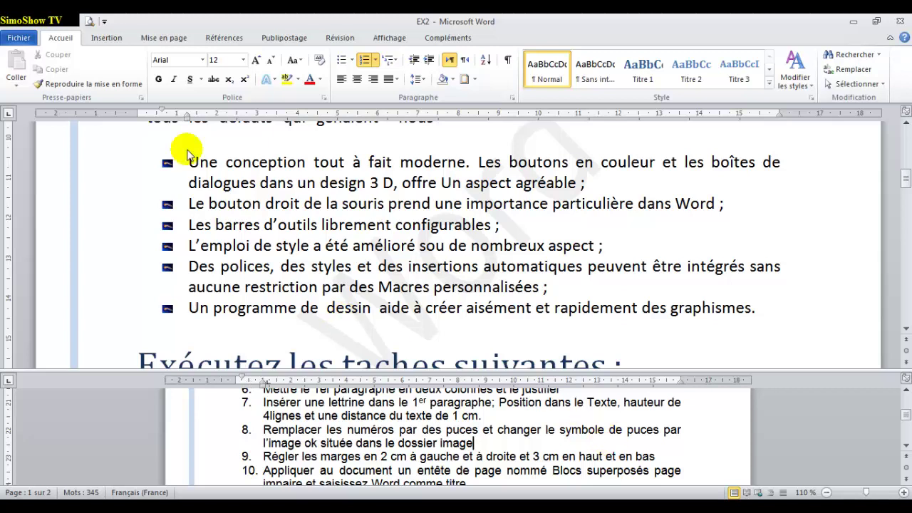
Step: Apply the saved custom margin preset from the Marges list
left_click(175, 39)
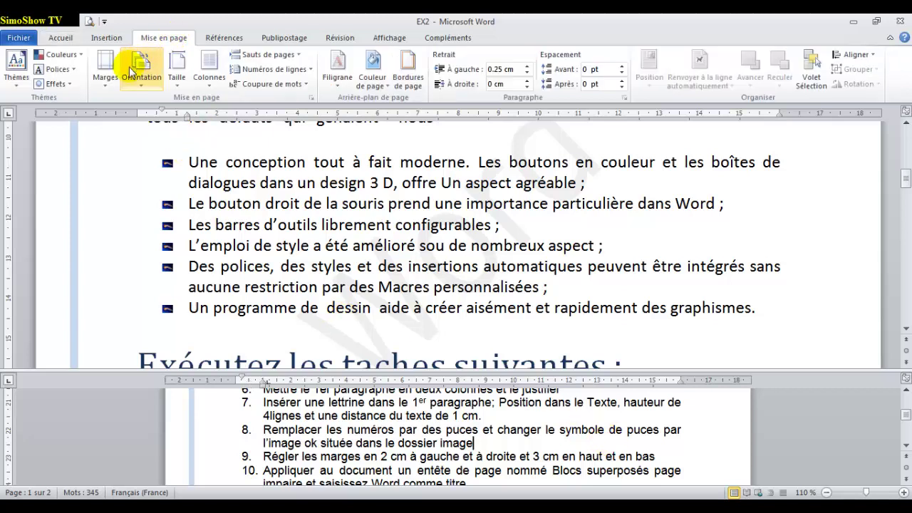
left_click(106, 80)
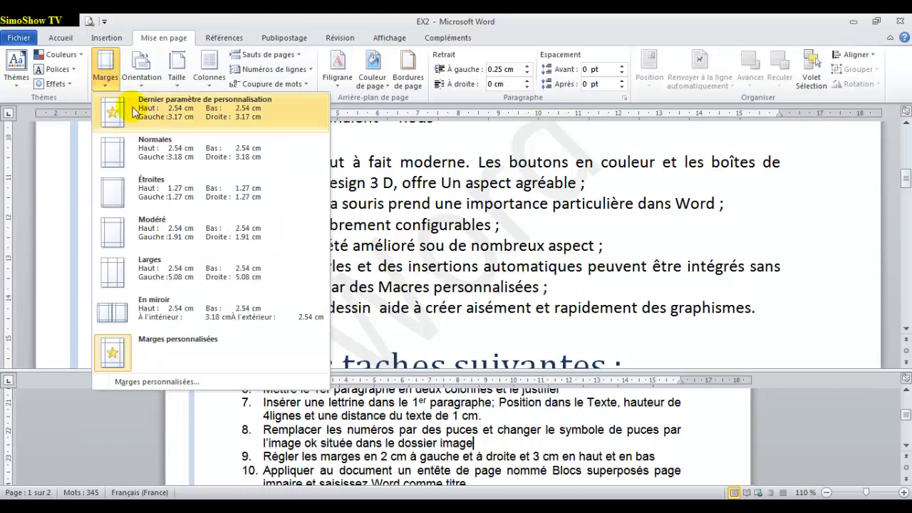
left_click(188, 344)
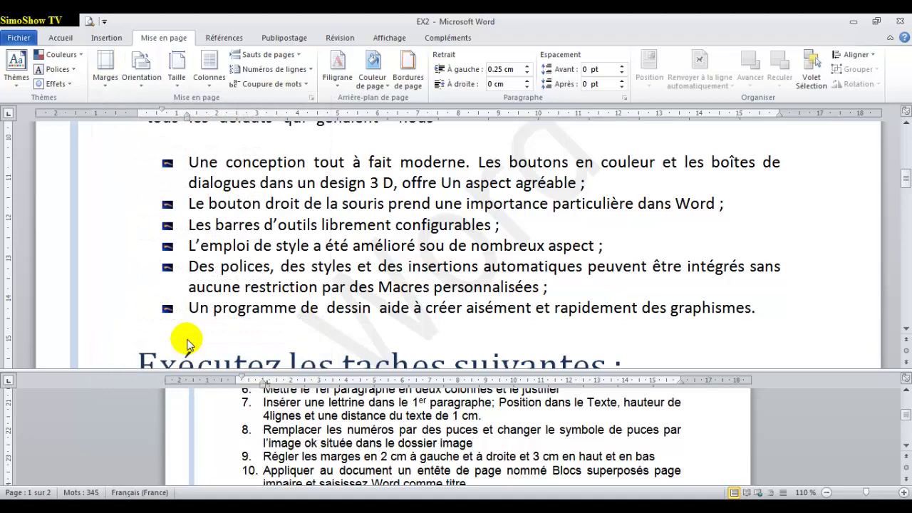
Step: In custom margins, set left and right to 2 cm and top and bottom to 3 cm
left_click(111, 84)
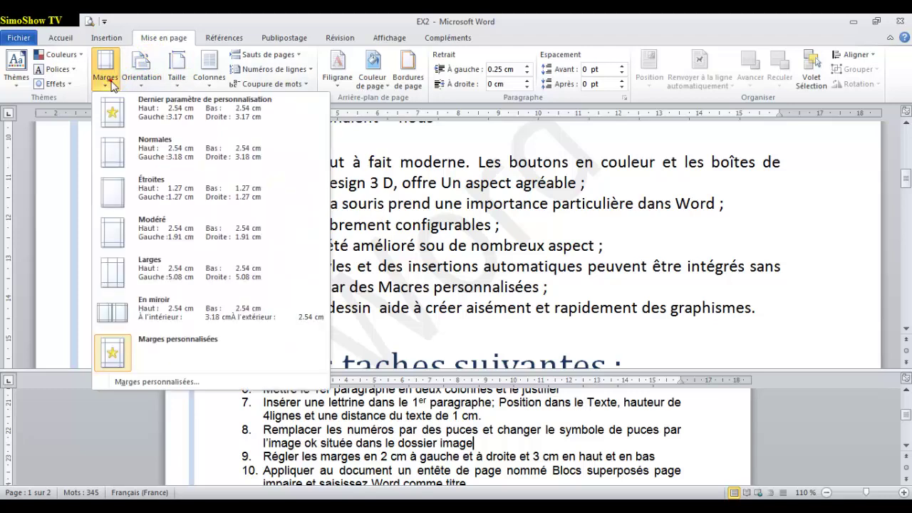
left_click(164, 380)
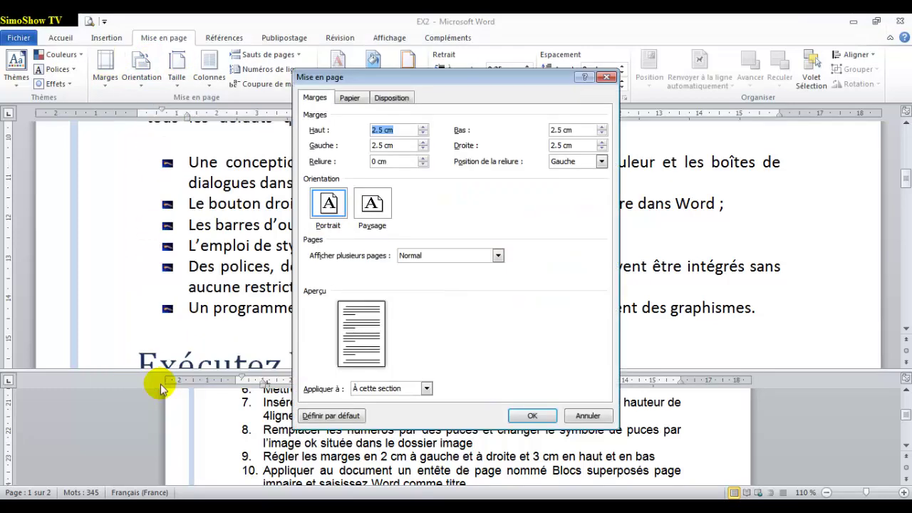
left_click(400, 136)
left_click(383, 130)
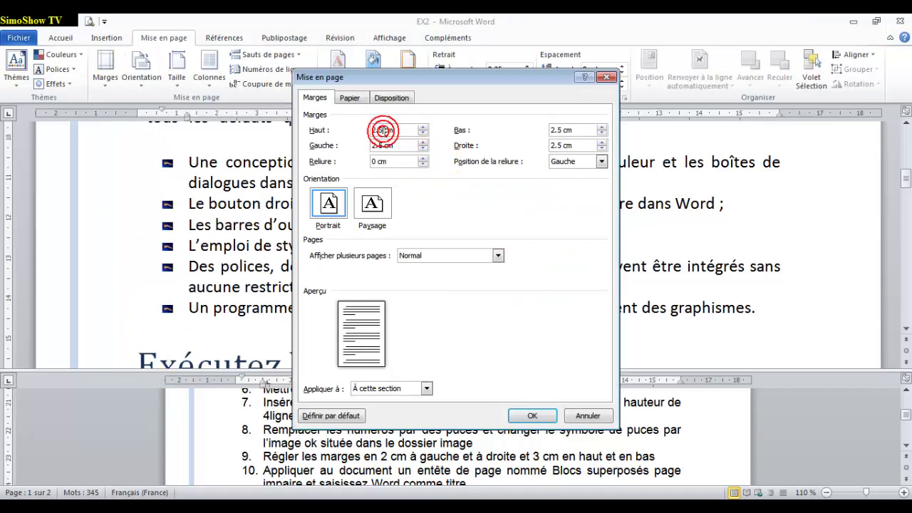
left_click_drag(383, 129, 366, 130)
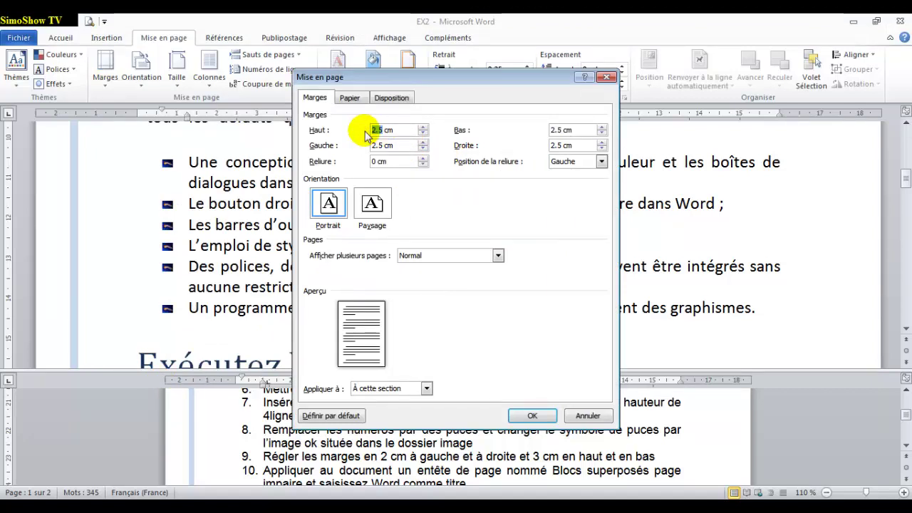
type("2")
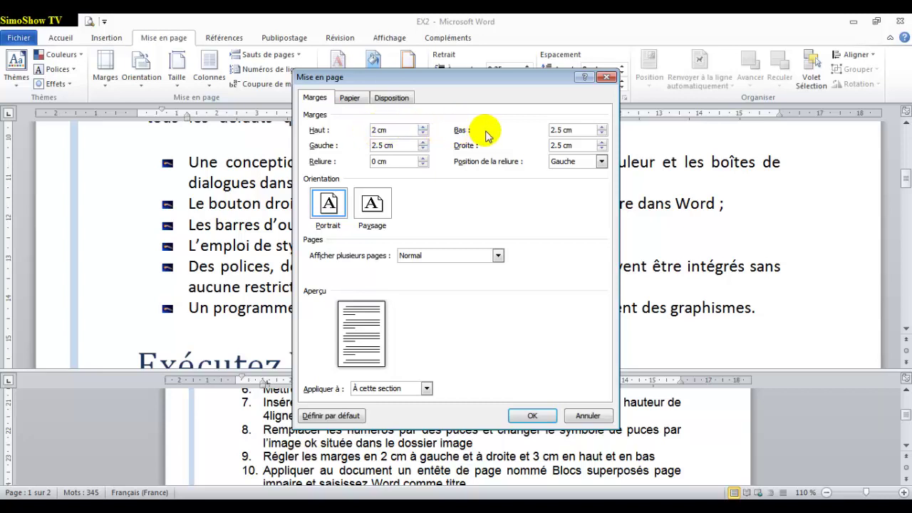
double_click(375, 145)
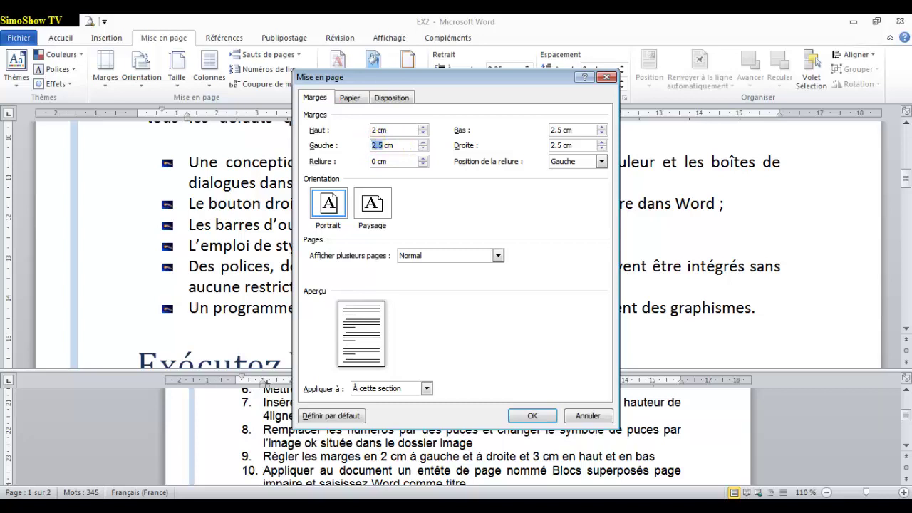
type("2")
double_click(560, 146)
type("2")
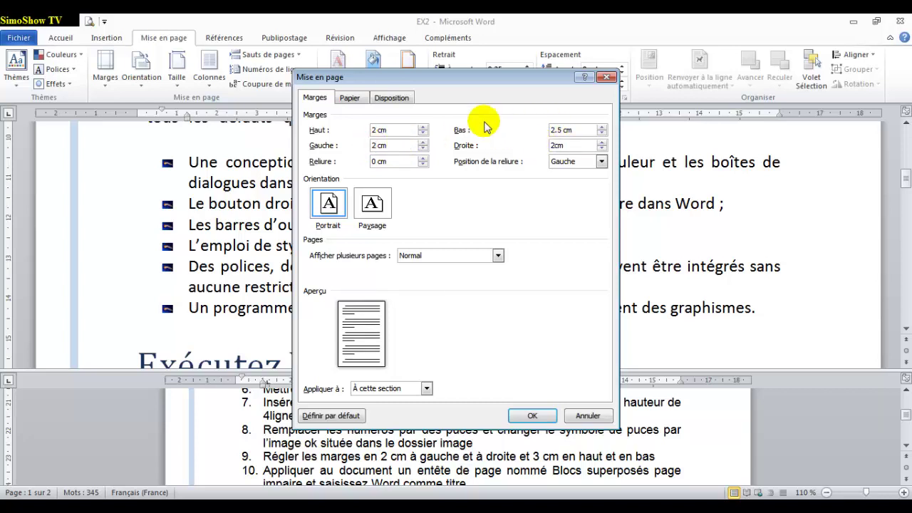
double_click(375, 130)
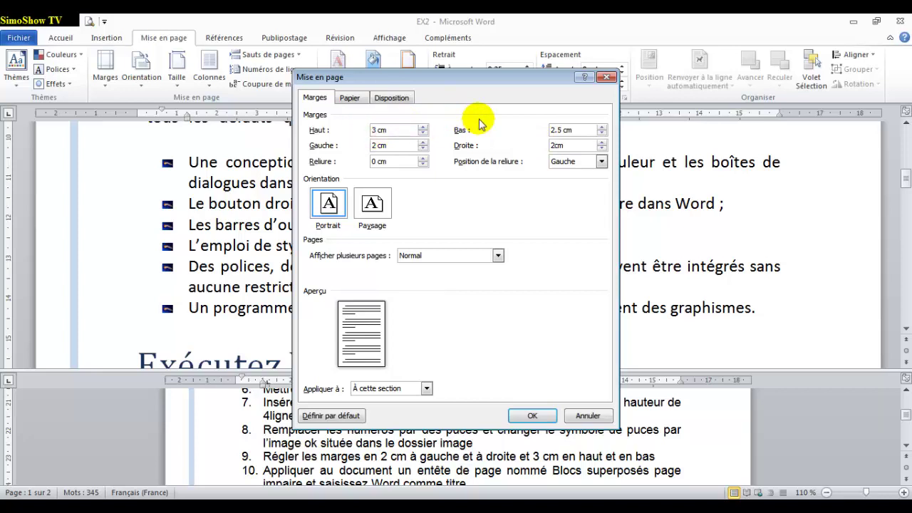
type("3")
double_click(561, 129)
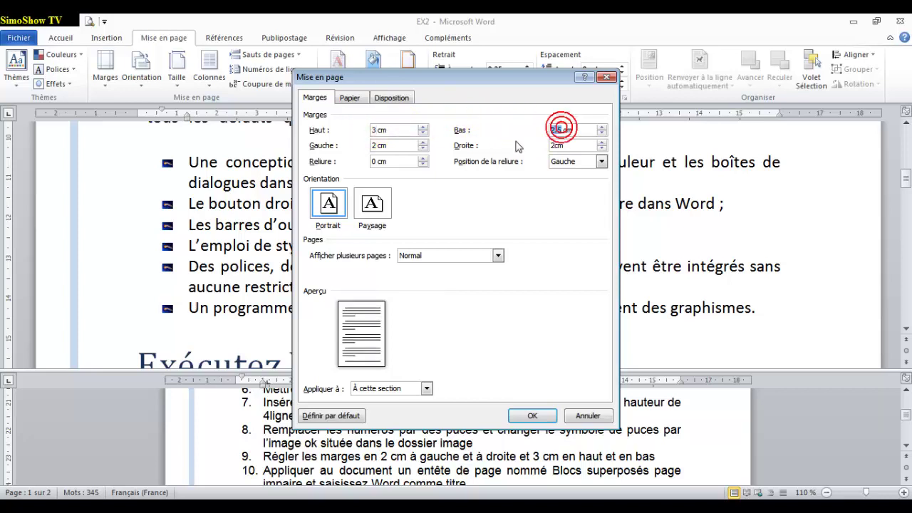
type("3")
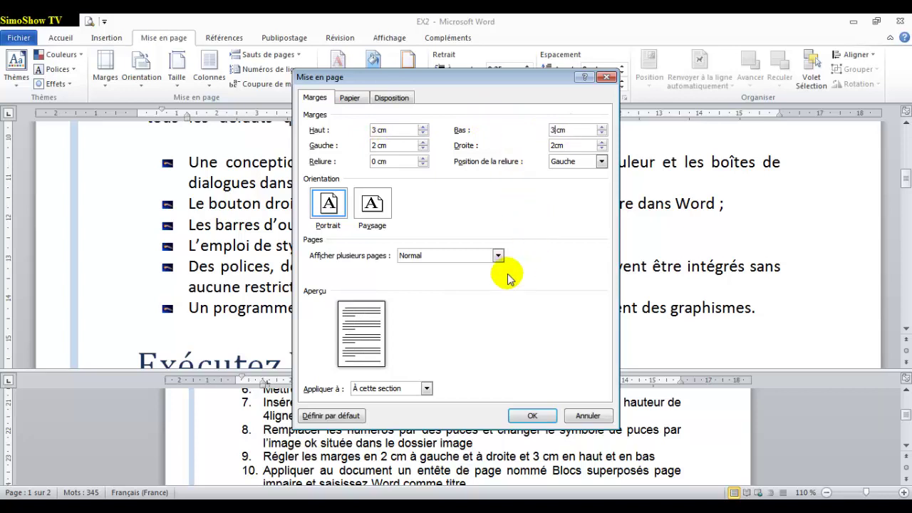
left_click(535, 414)
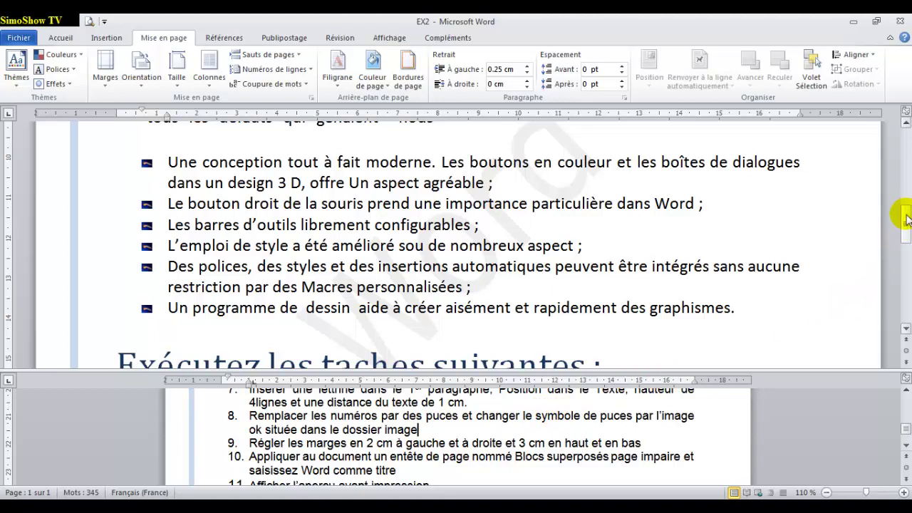
left_click_drag(906, 218, 907, 220)
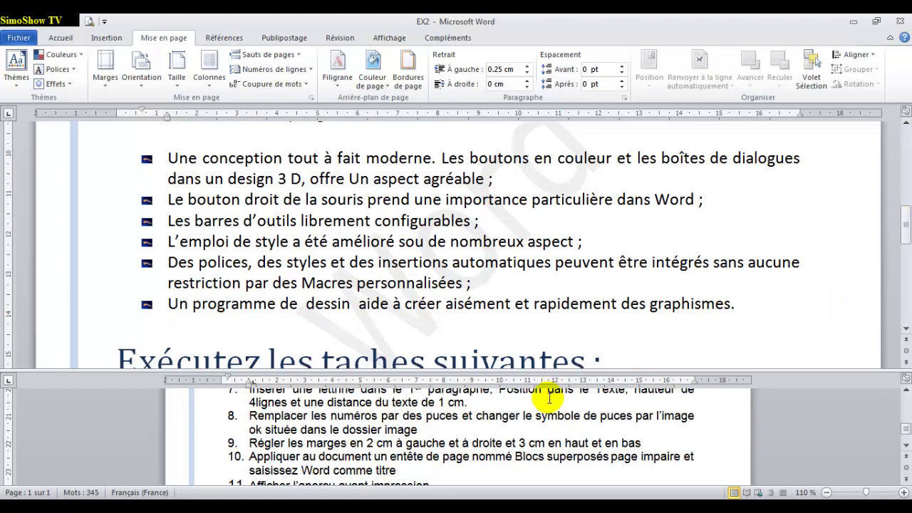
mouse_move(267, 507)
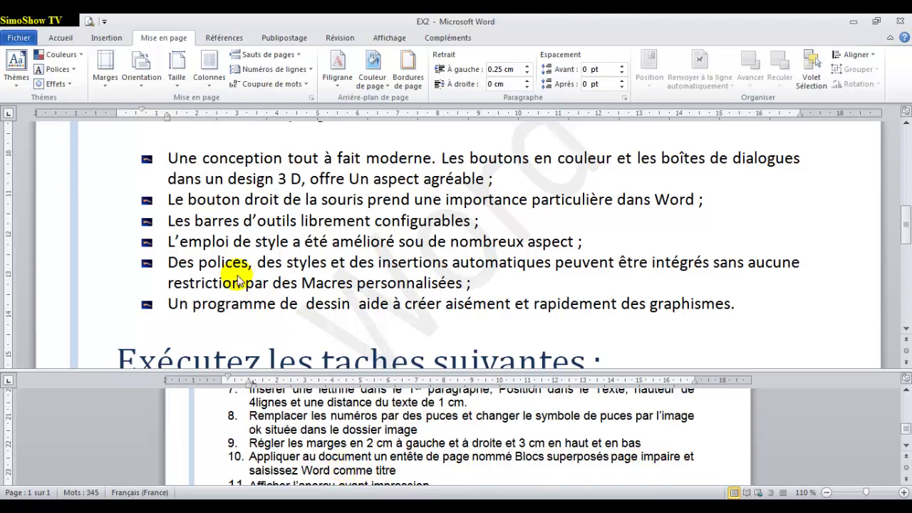
Step: Insert the Blocs superposés (page impaire) header with title Word, then close header editing
left_click(102, 41)
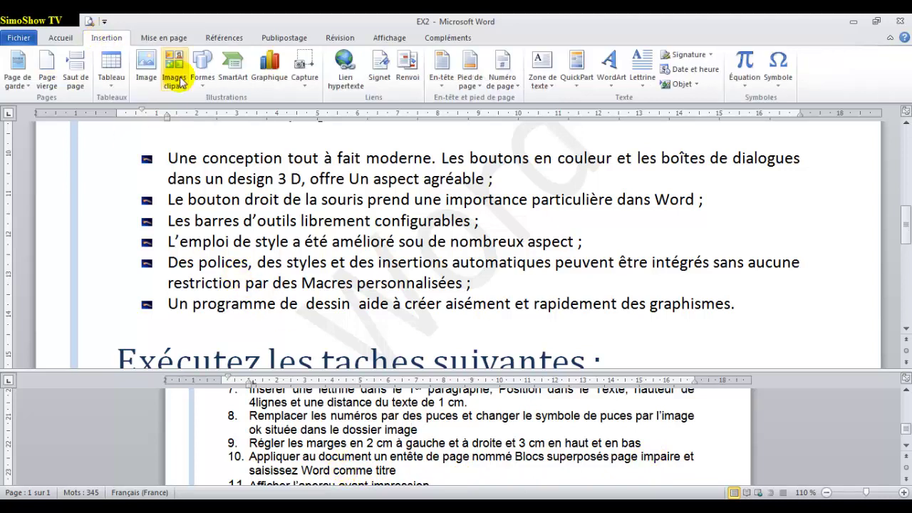
left_click(441, 71)
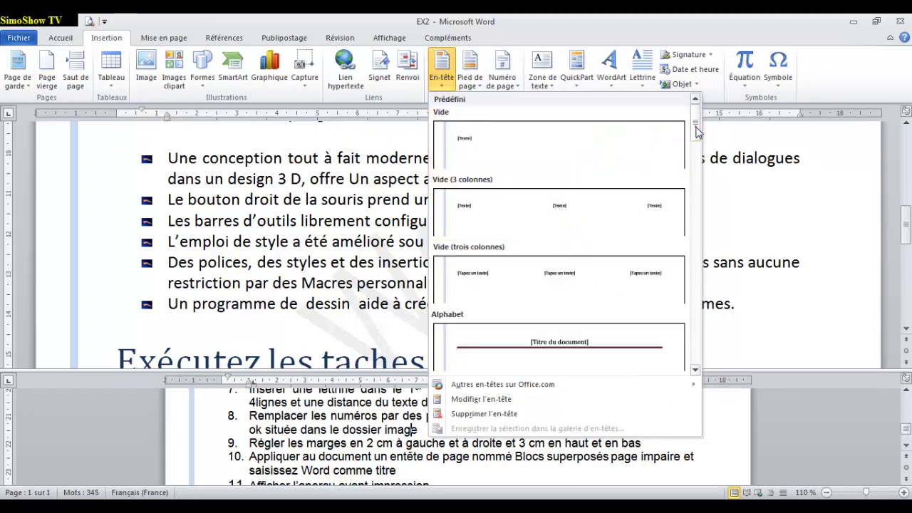
left_click_drag(696, 130, 700, 148)
left_click_drag(701, 149, 694, 187)
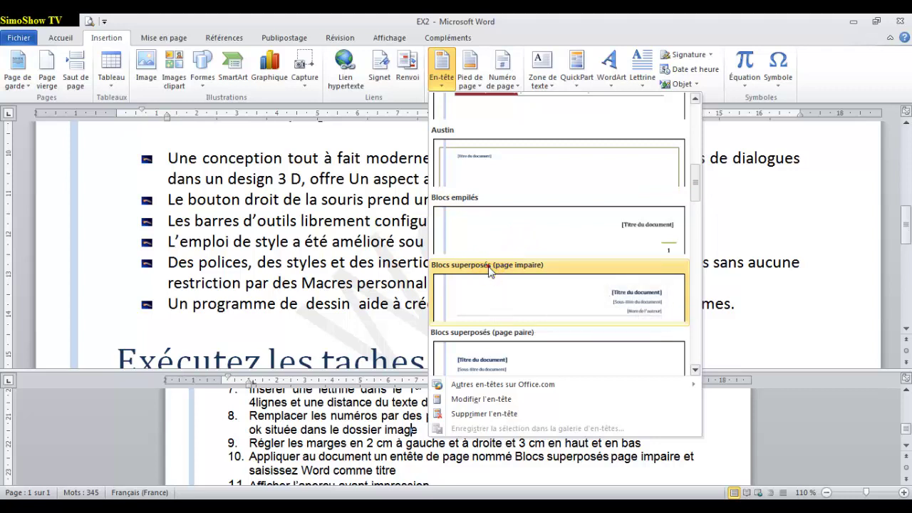
left_click(489, 271)
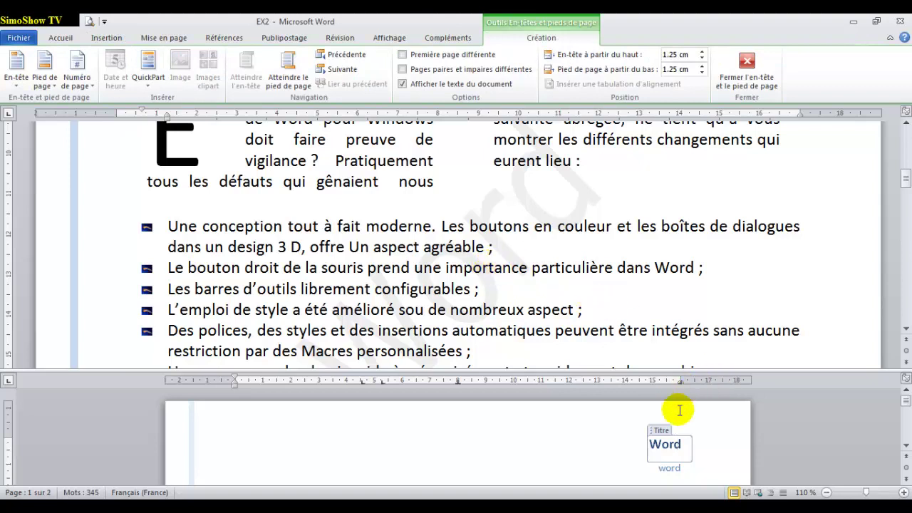
left_click_drag(684, 442, 651, 445)
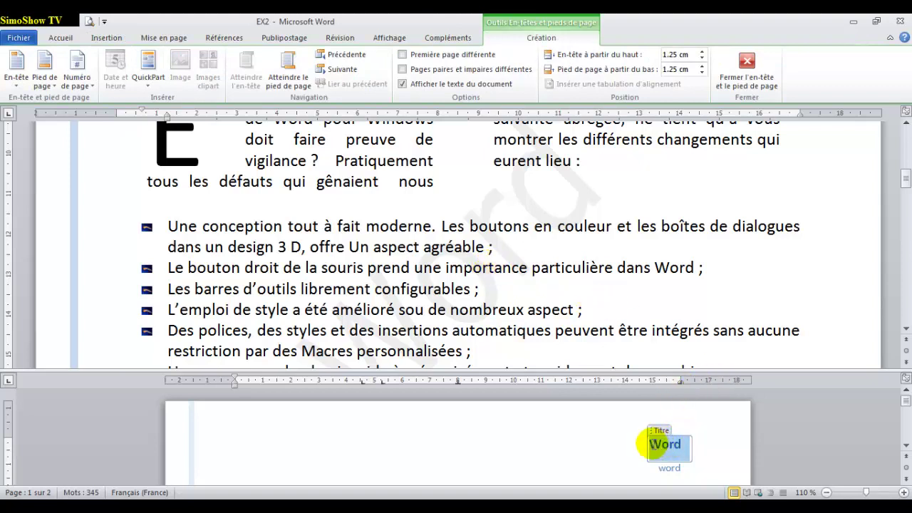
key("End")
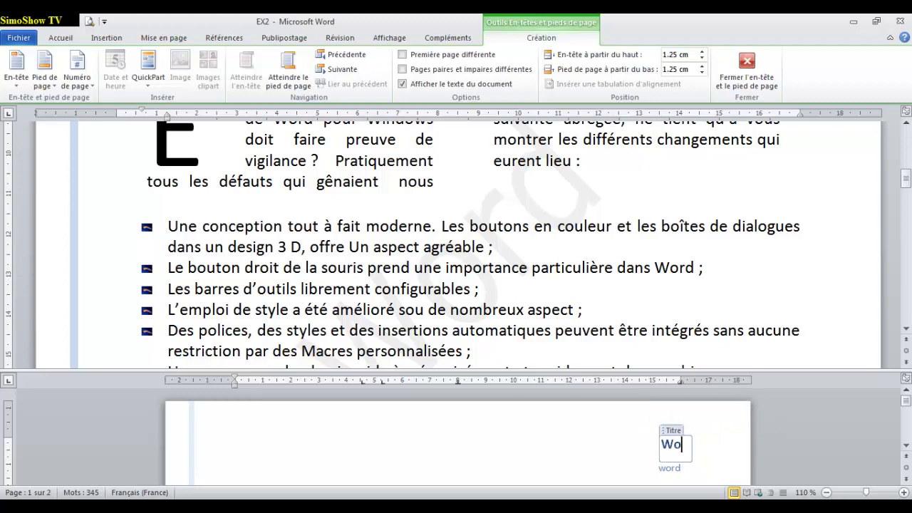
key("Left")
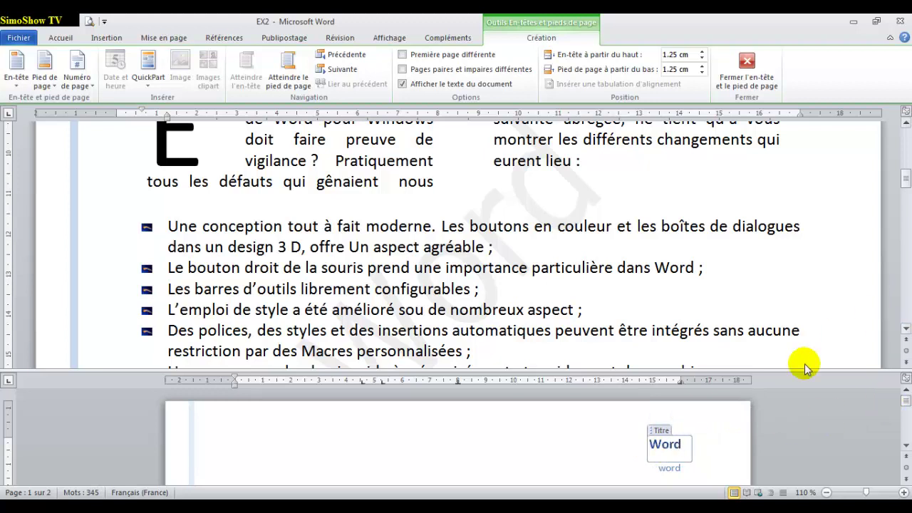
left_click_drag(906, 178, 908, 191)
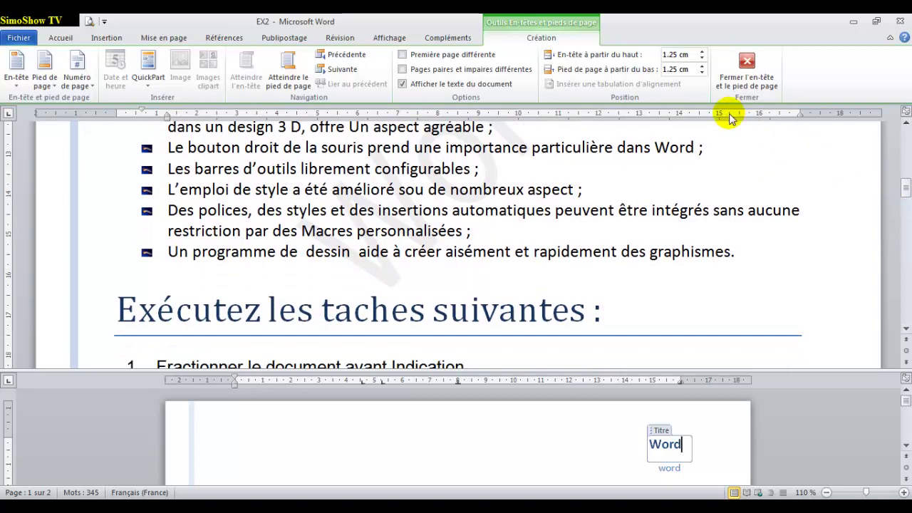
mouse_move(905, 187)
left_mouse_down()
mouse_move(906, 212)
mouse_move(905, 199)
left_mouse_up()
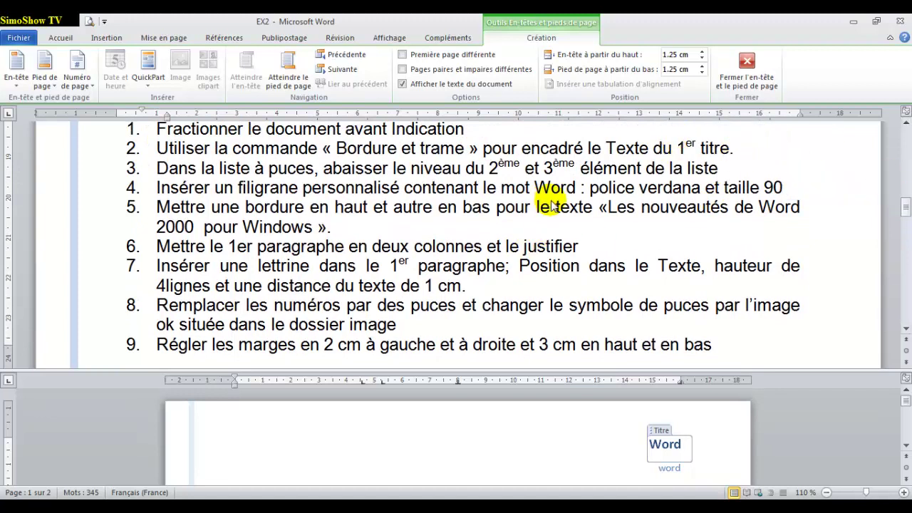
left_click(752, 62)
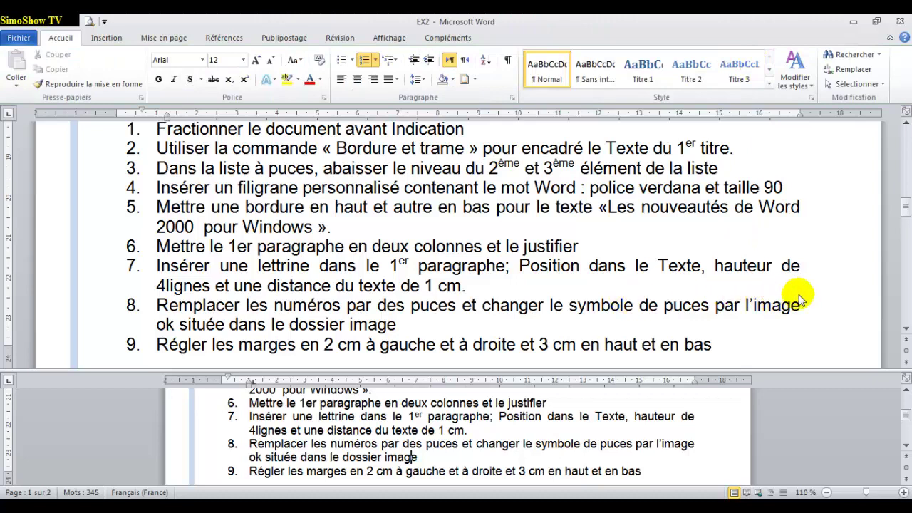
left_click_drag(906, 207, 904, 141)
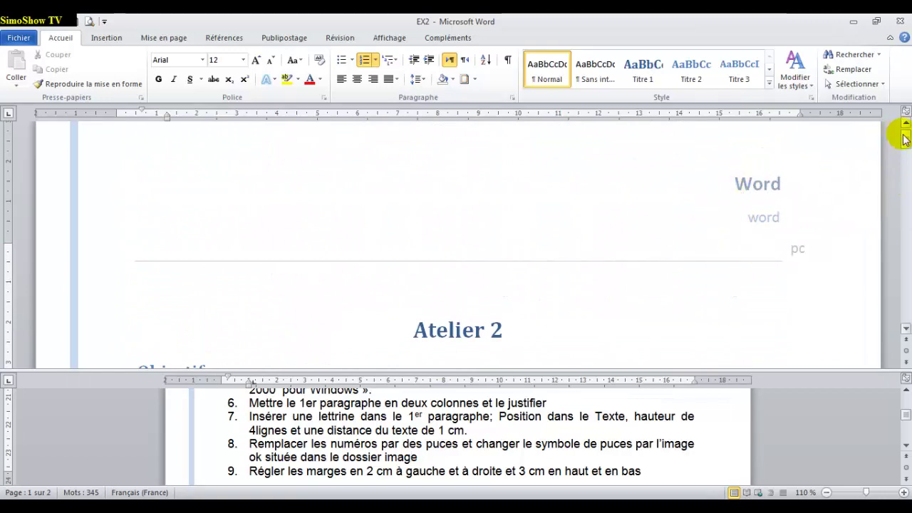
left_click_drag(905, 139, 906, 210)
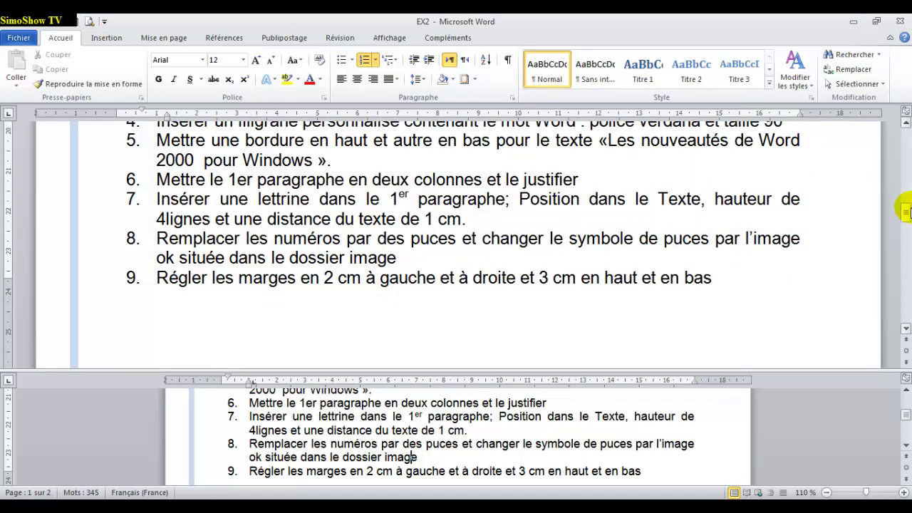
left_click_drag(907, 211, 906, 243)
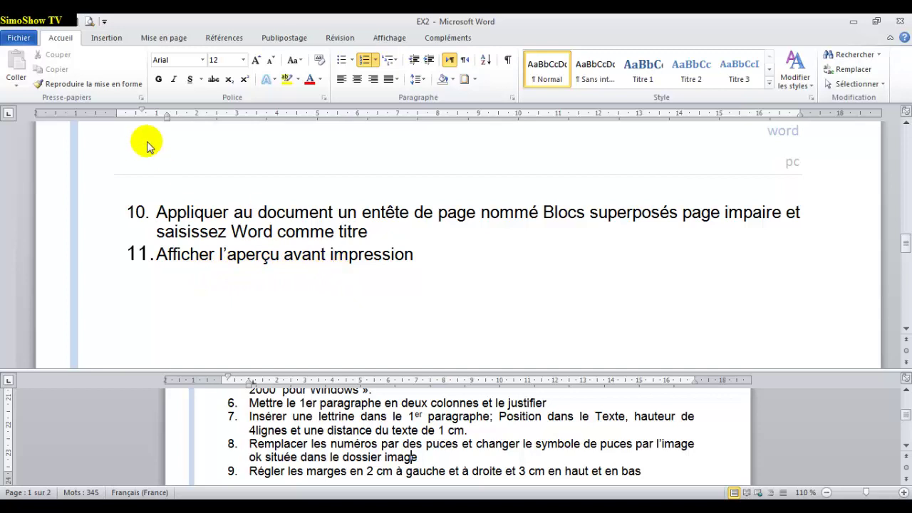
Step: Open the print page, zoom the preview to 70%, and select the HP LaserJet P1006 printer
left_click(20, 41)
left_click(43, 208)
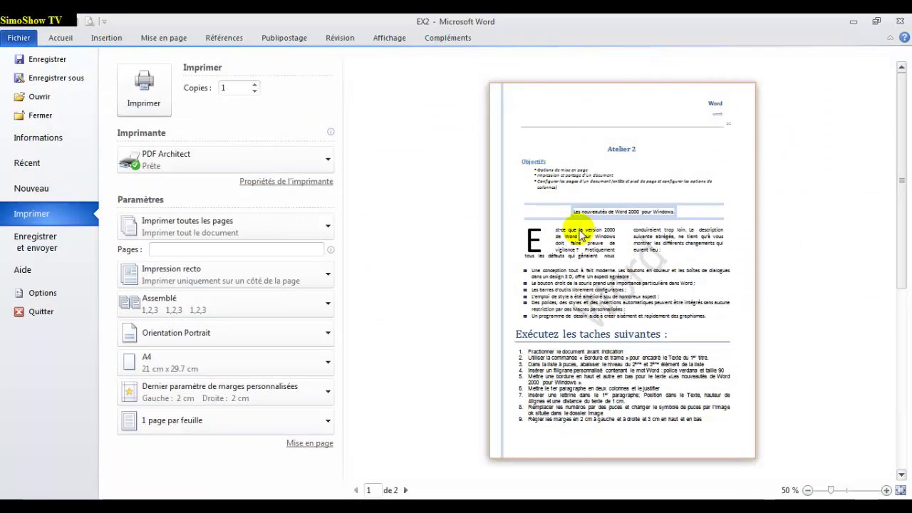
left_click(887, 491)
left_click(887, 491)
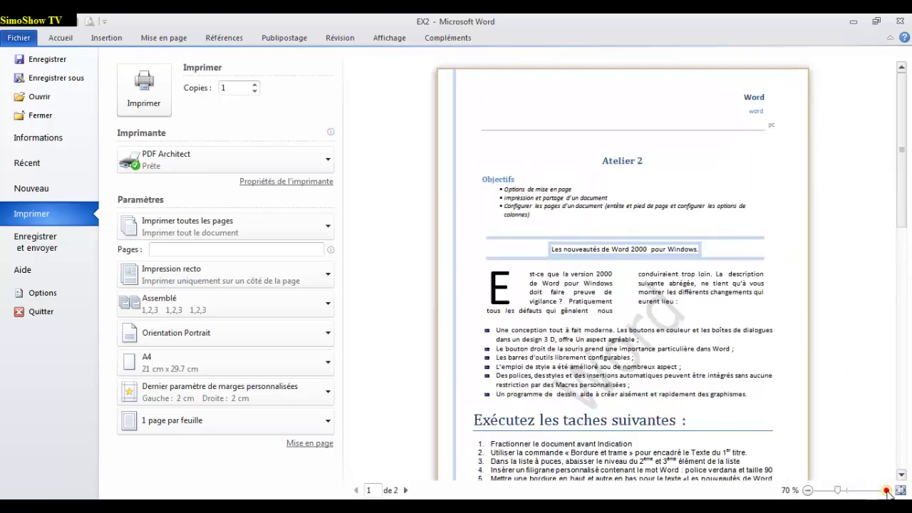
left_click_drag(904, 215, 904, 233)
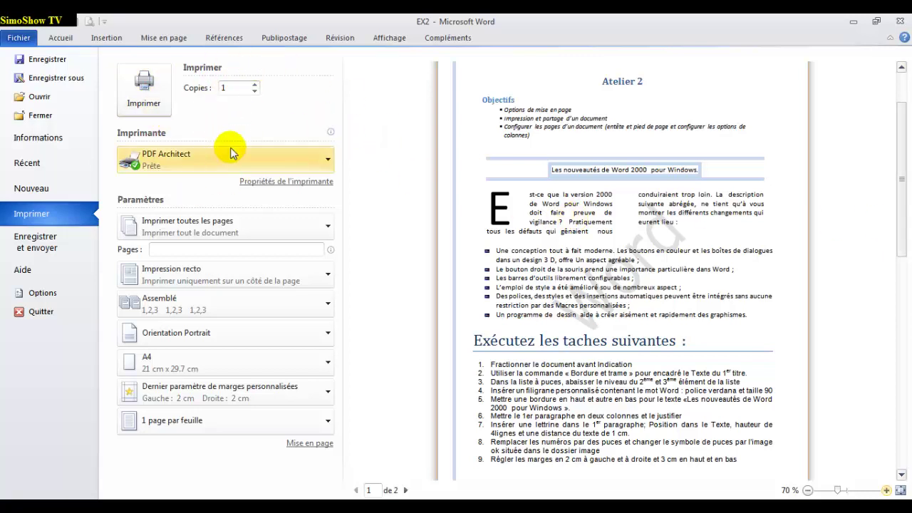
left_click(324, 158)
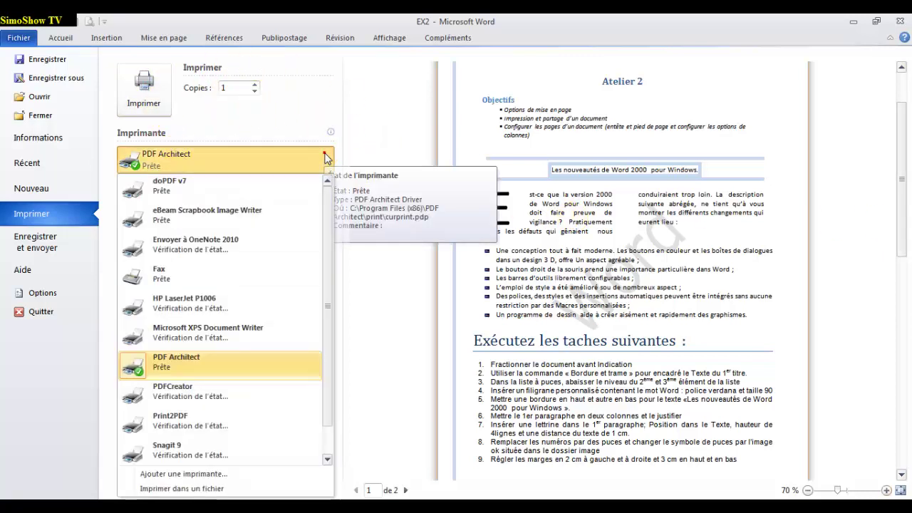
left_click(198, 302)
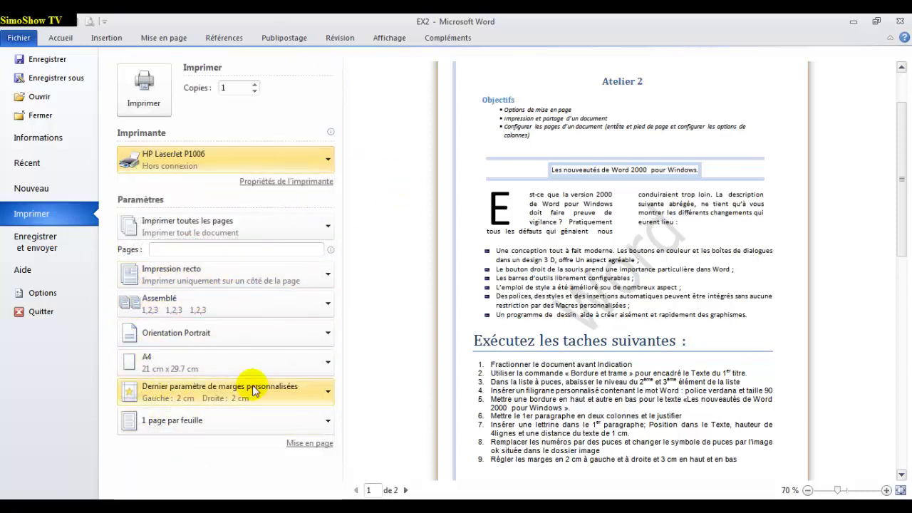